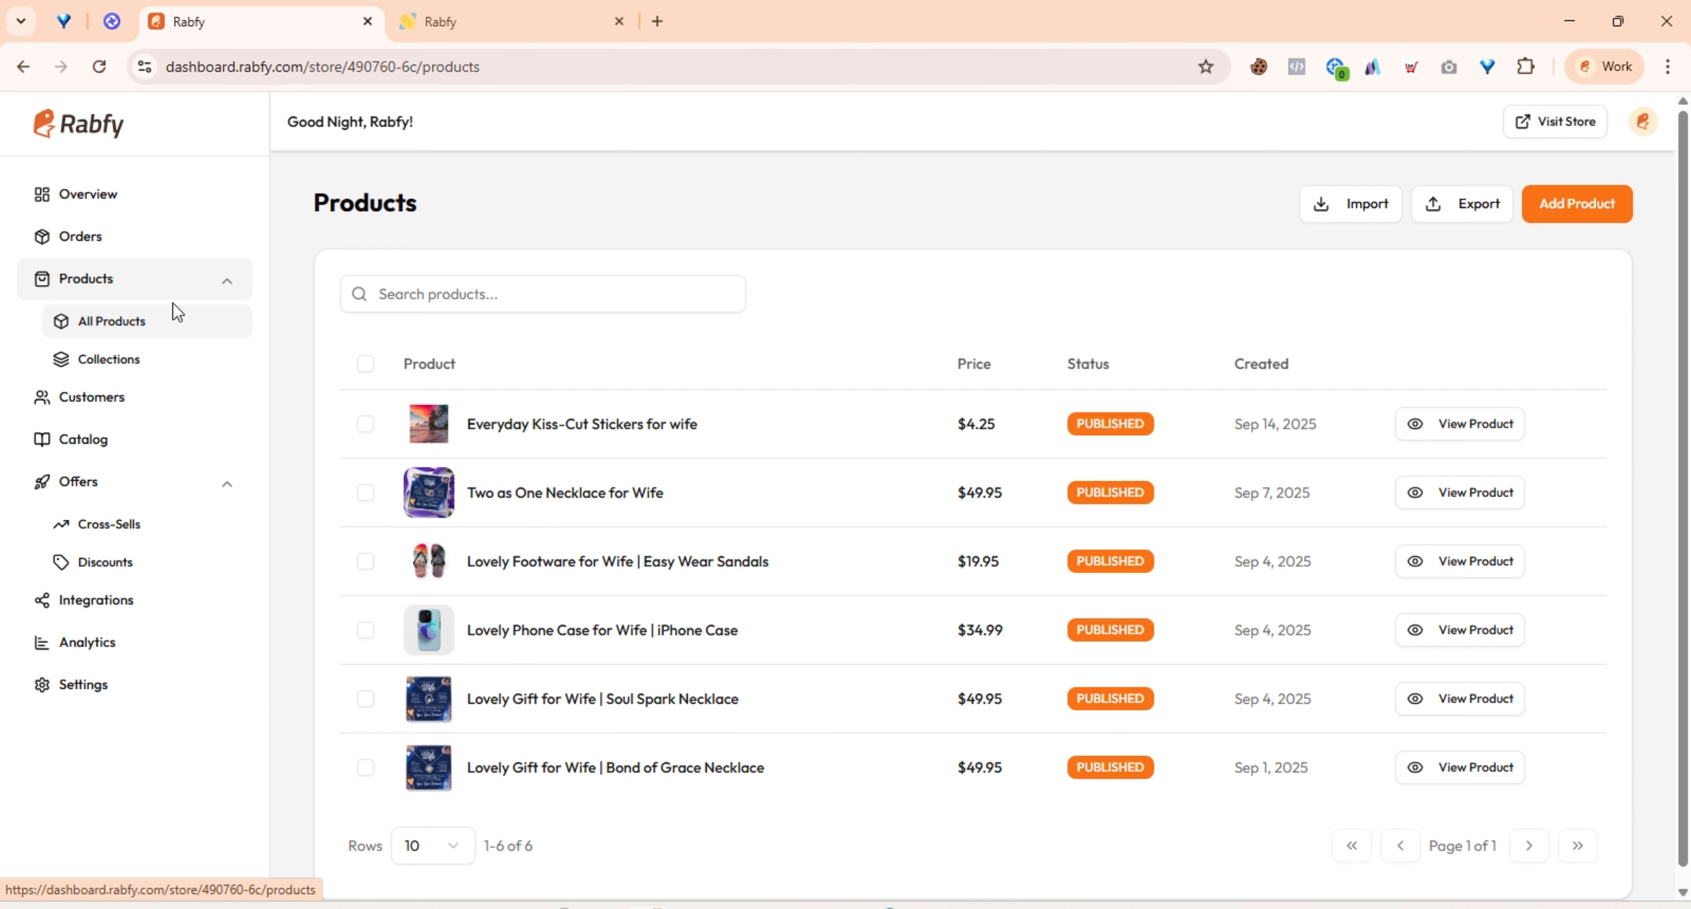
- Examine the product list, including its search field, rows-per-page choices and page navigation
scroll(919, 381, down, 1)
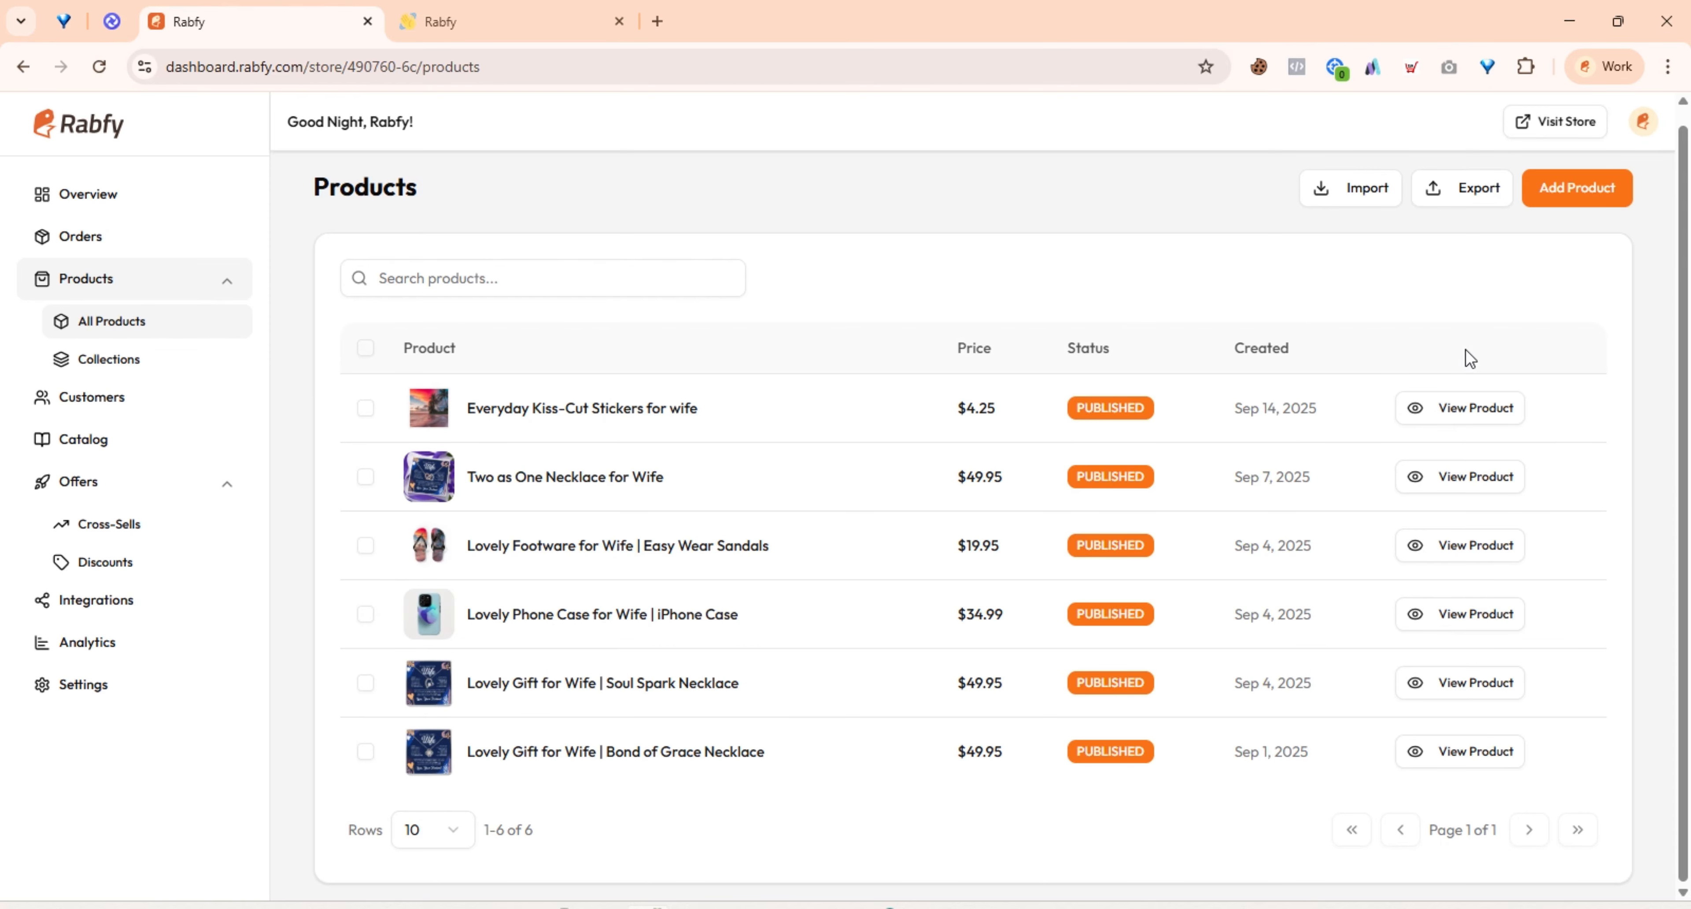
click(418, 283)
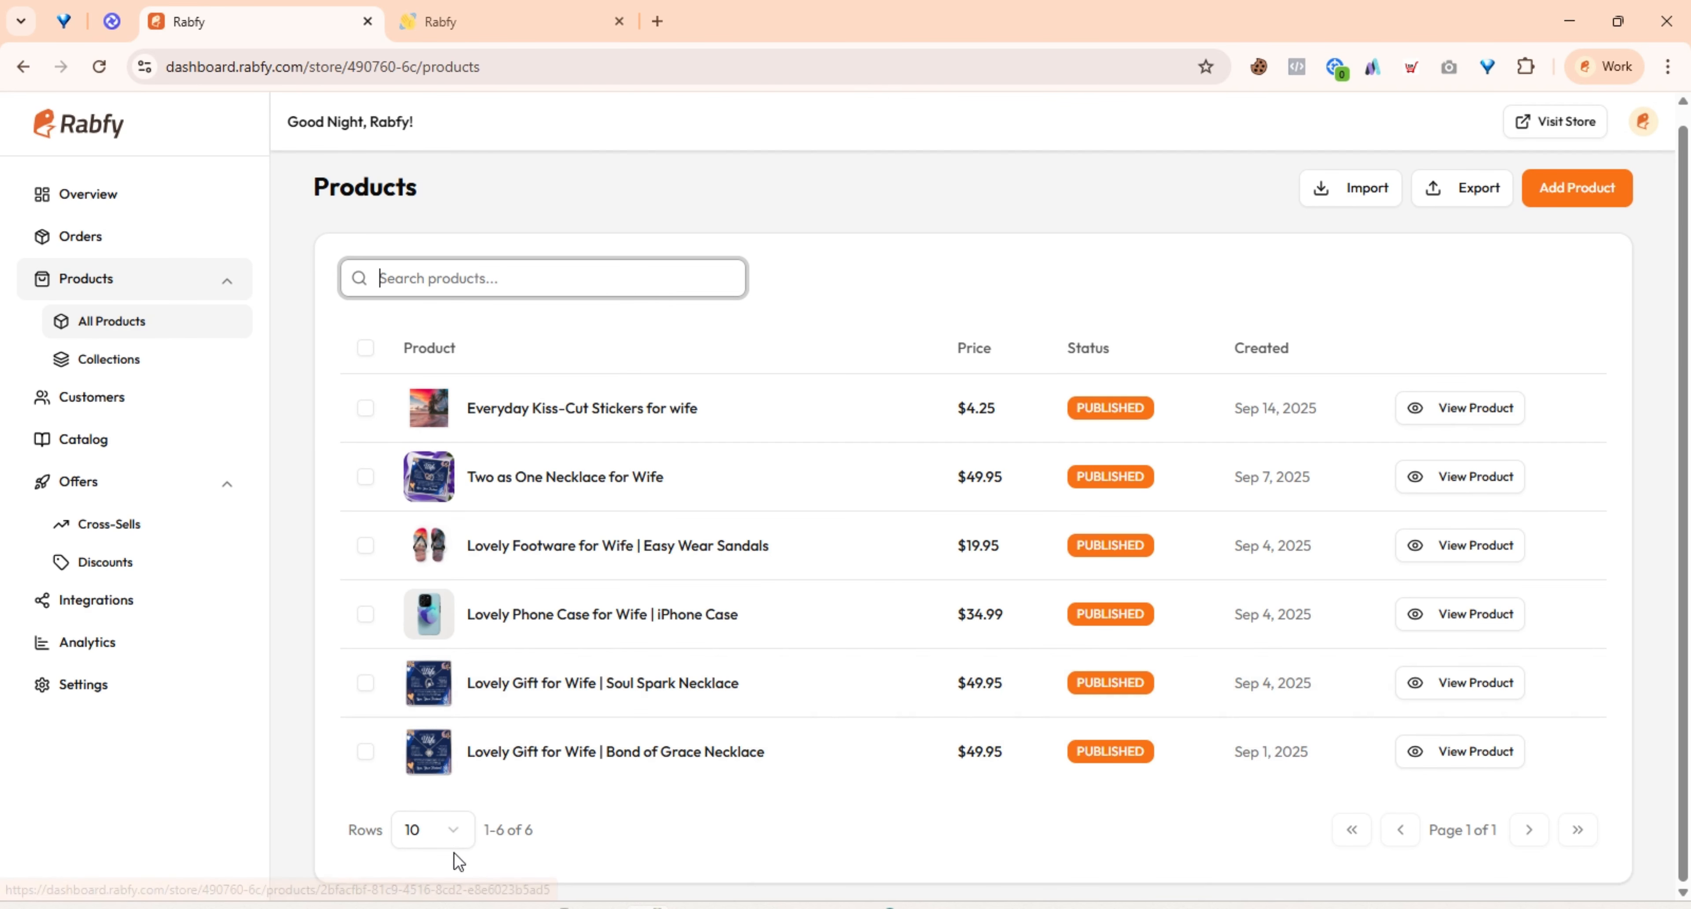
click(441, 842)
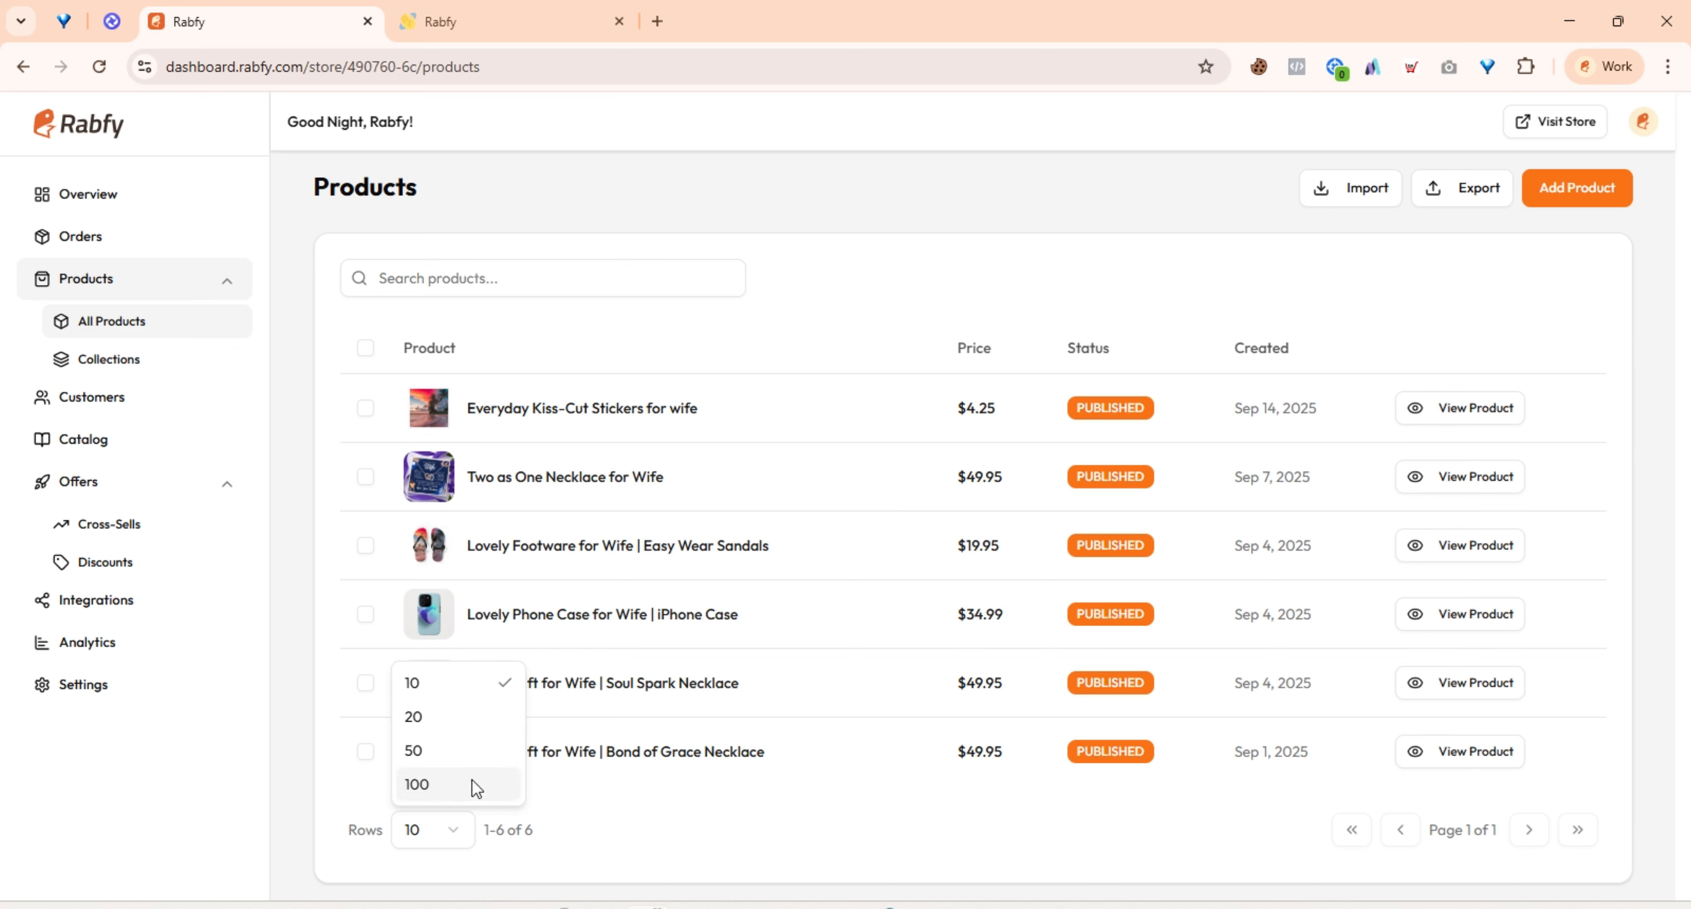
click(1002, 293)
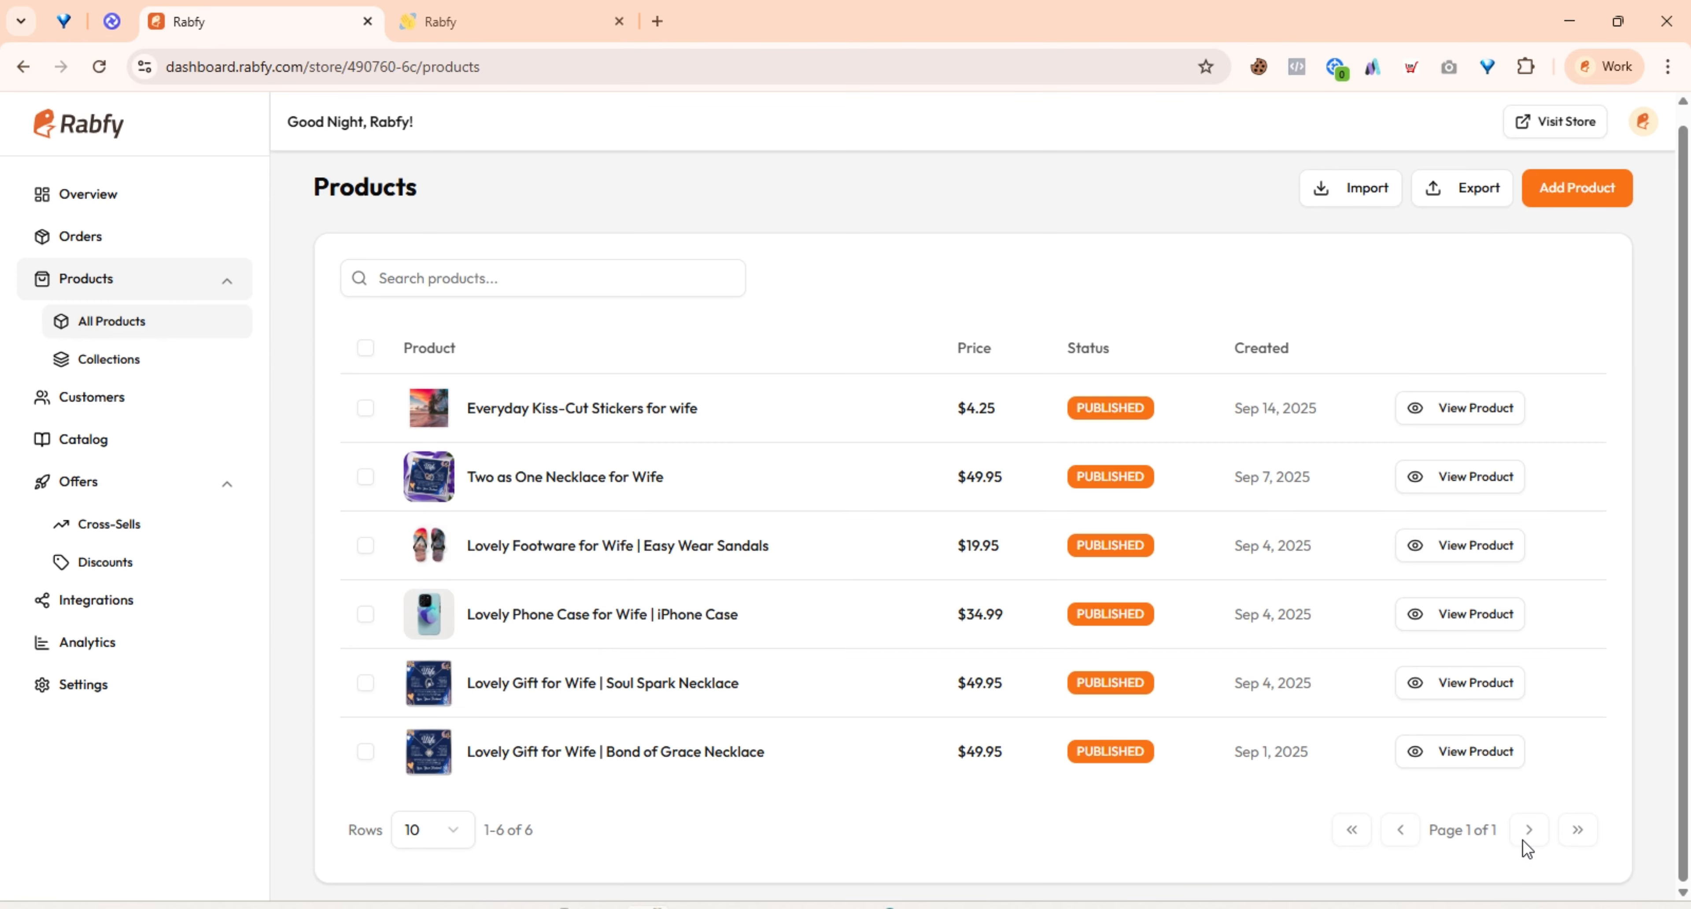
scroll(1444, 830, up, 1)
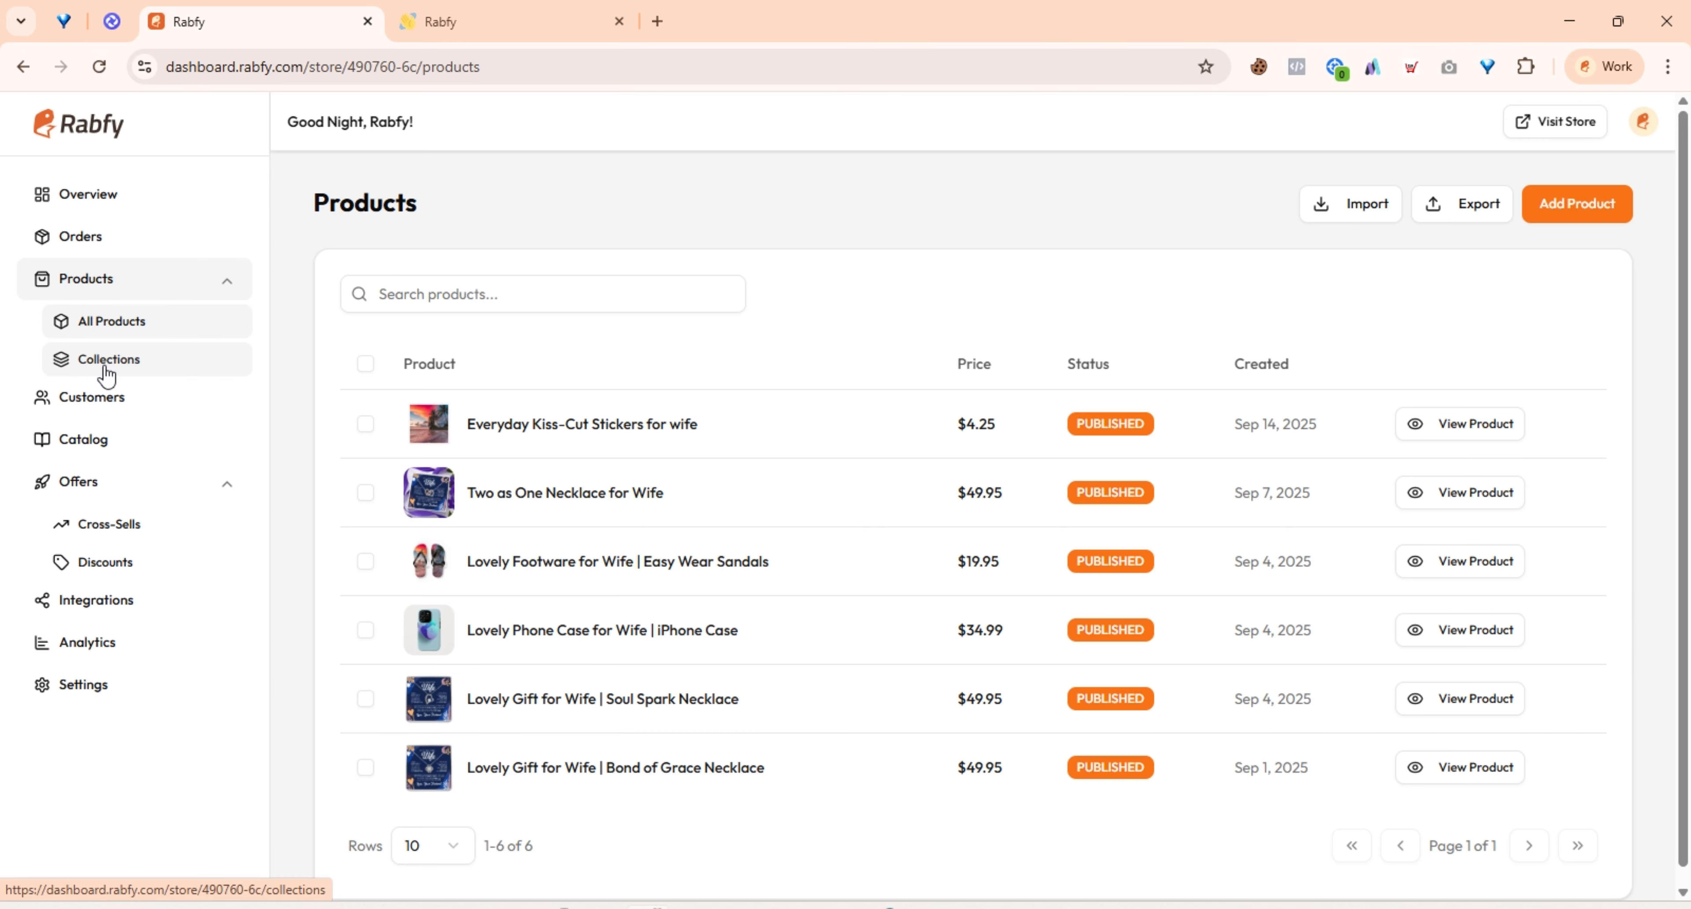
scroll(970, 420, down, 1)
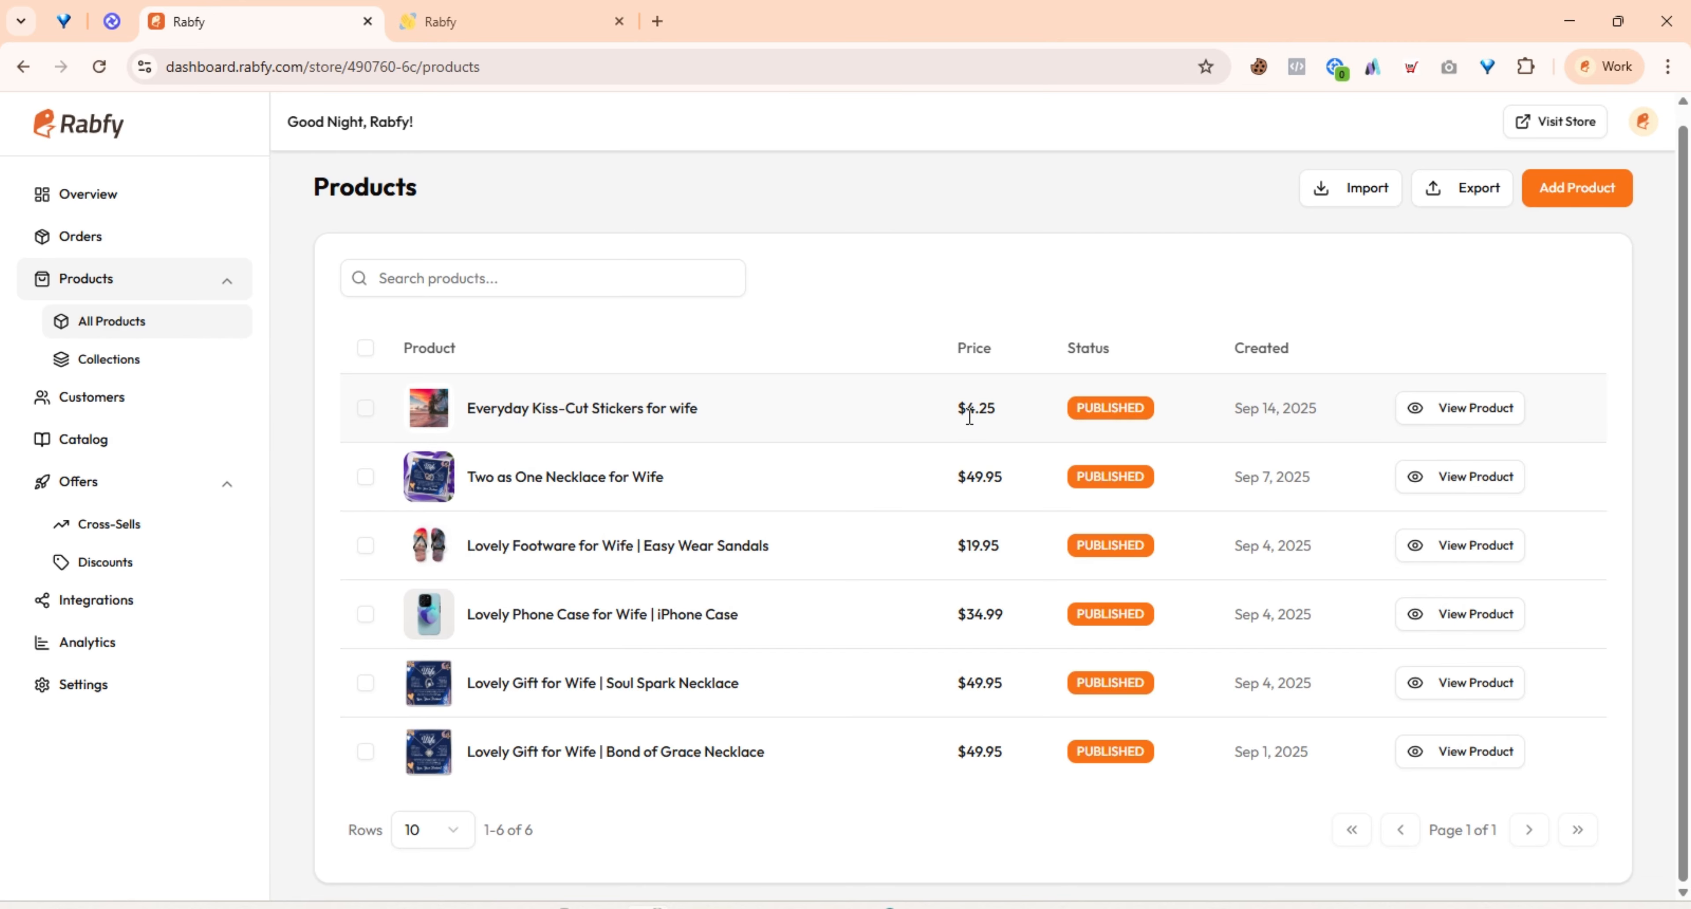
scroll(657, 439, up, 1)
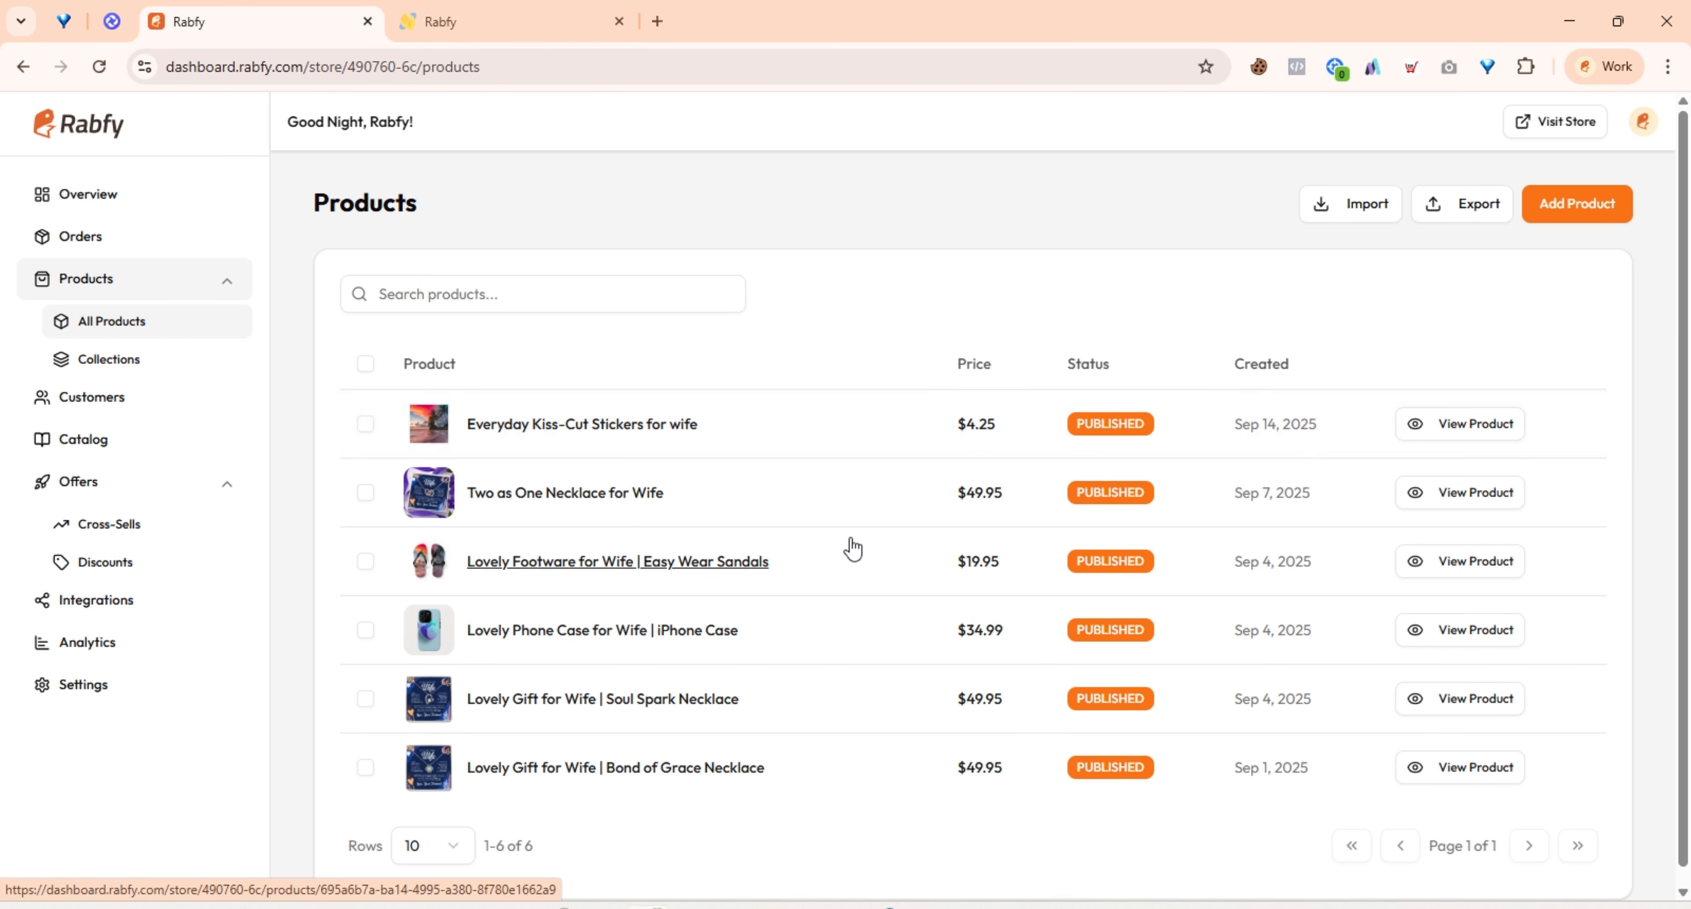
- Review the CSV import and export options for products without importing or exporting anything
click(1373, 220)
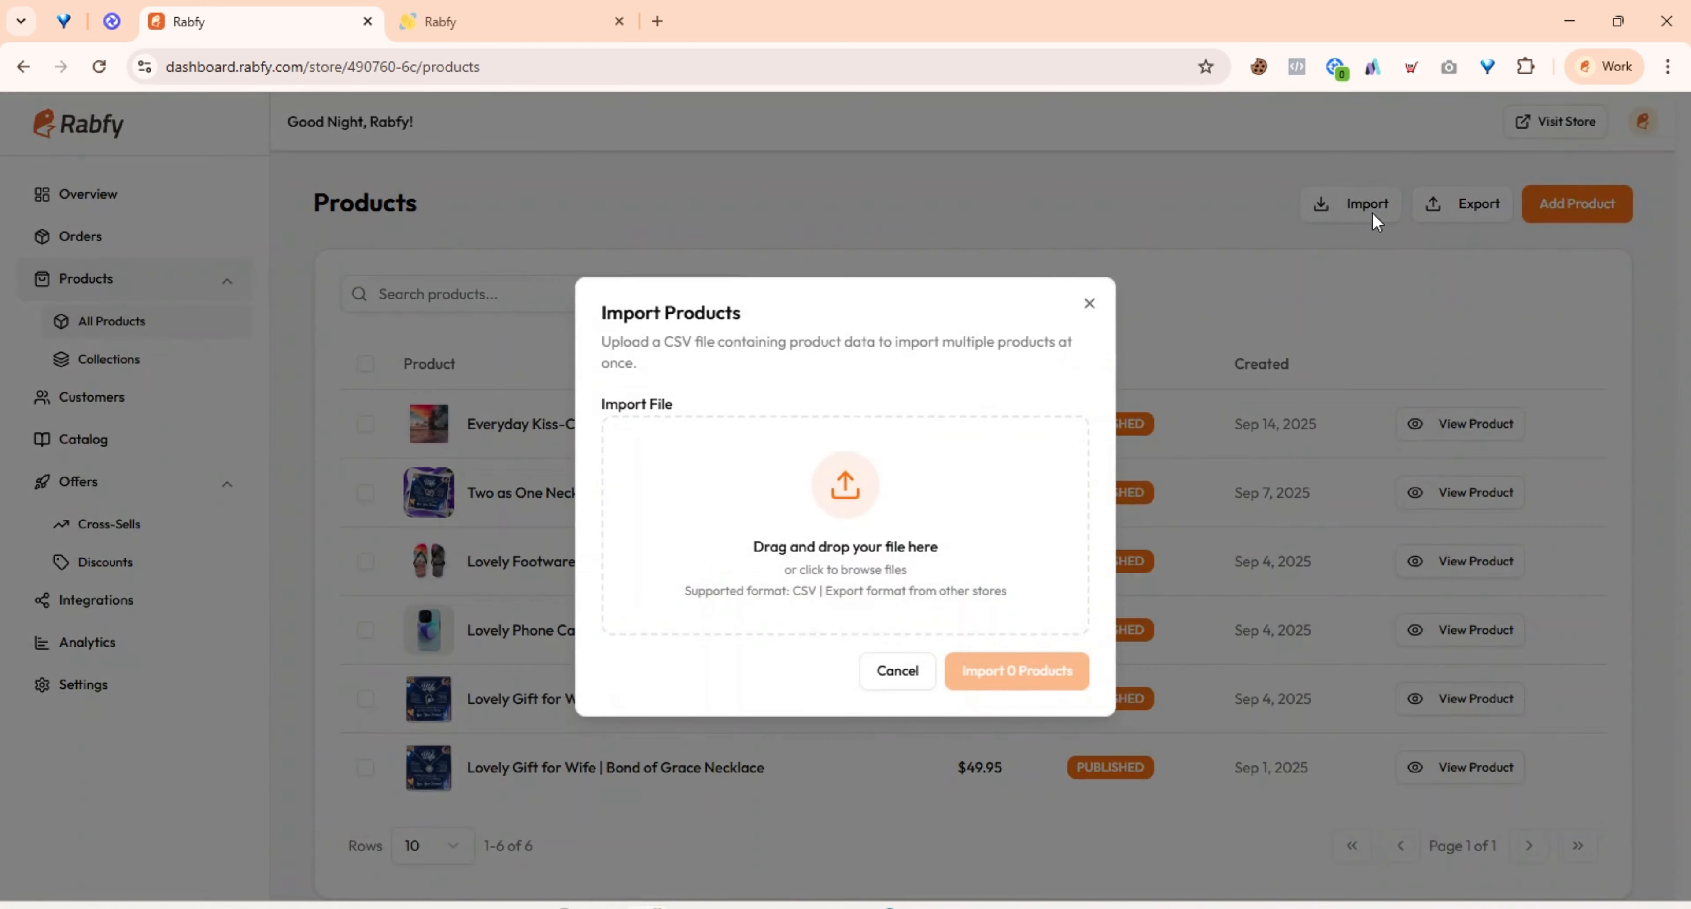
click(1092, 299)
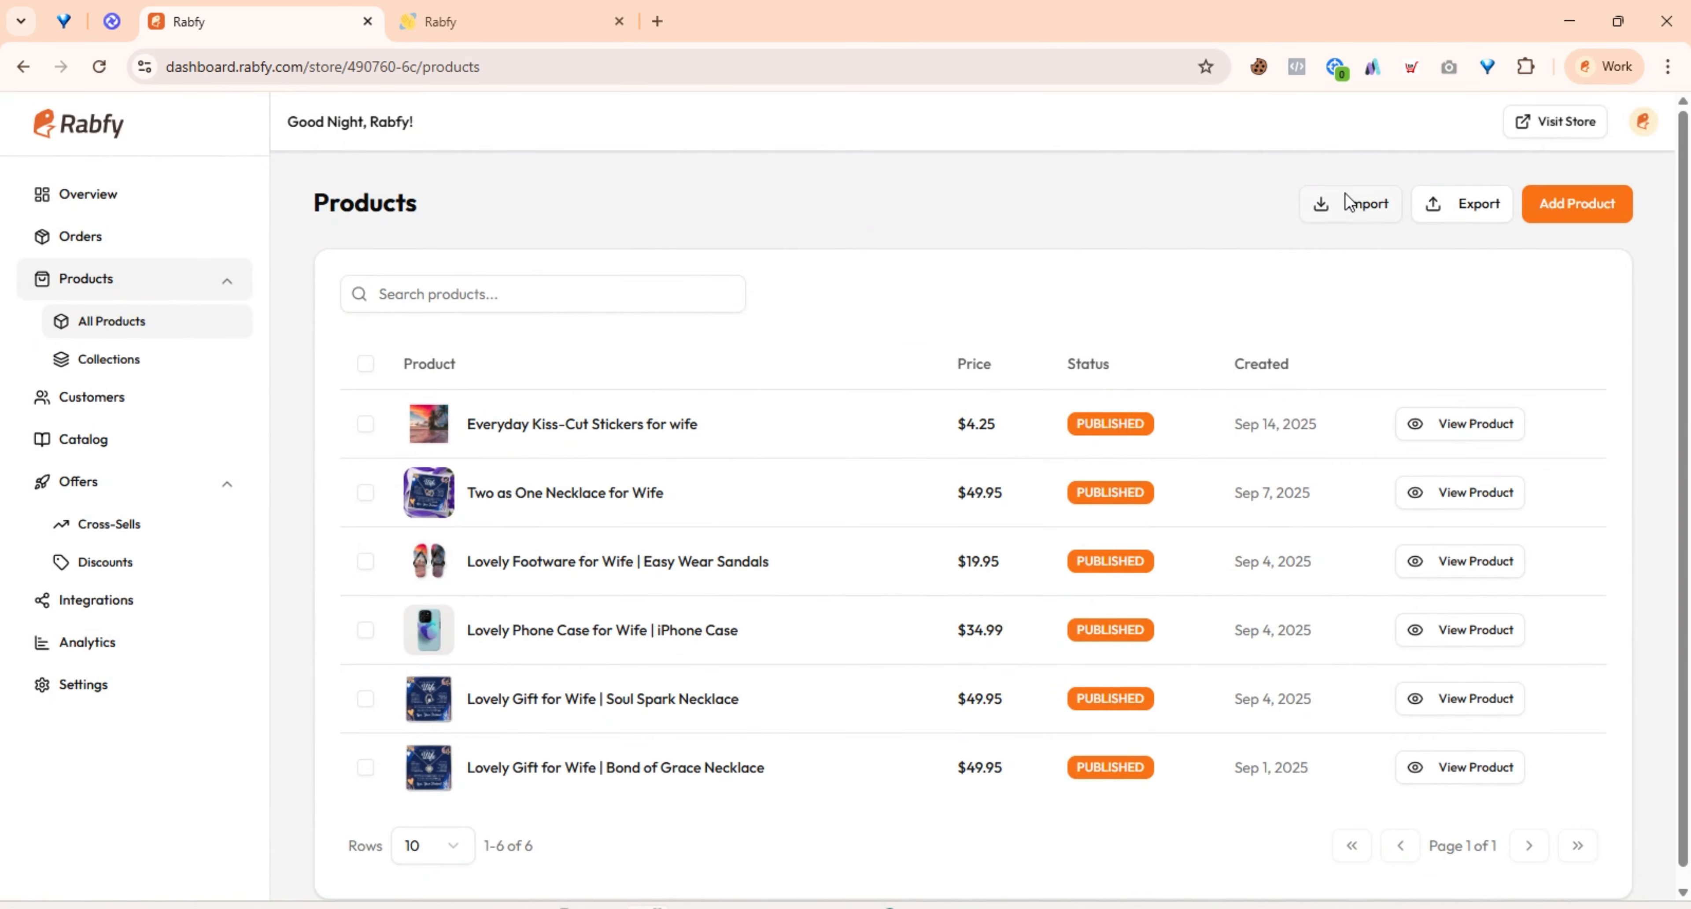
click(1477, 220)
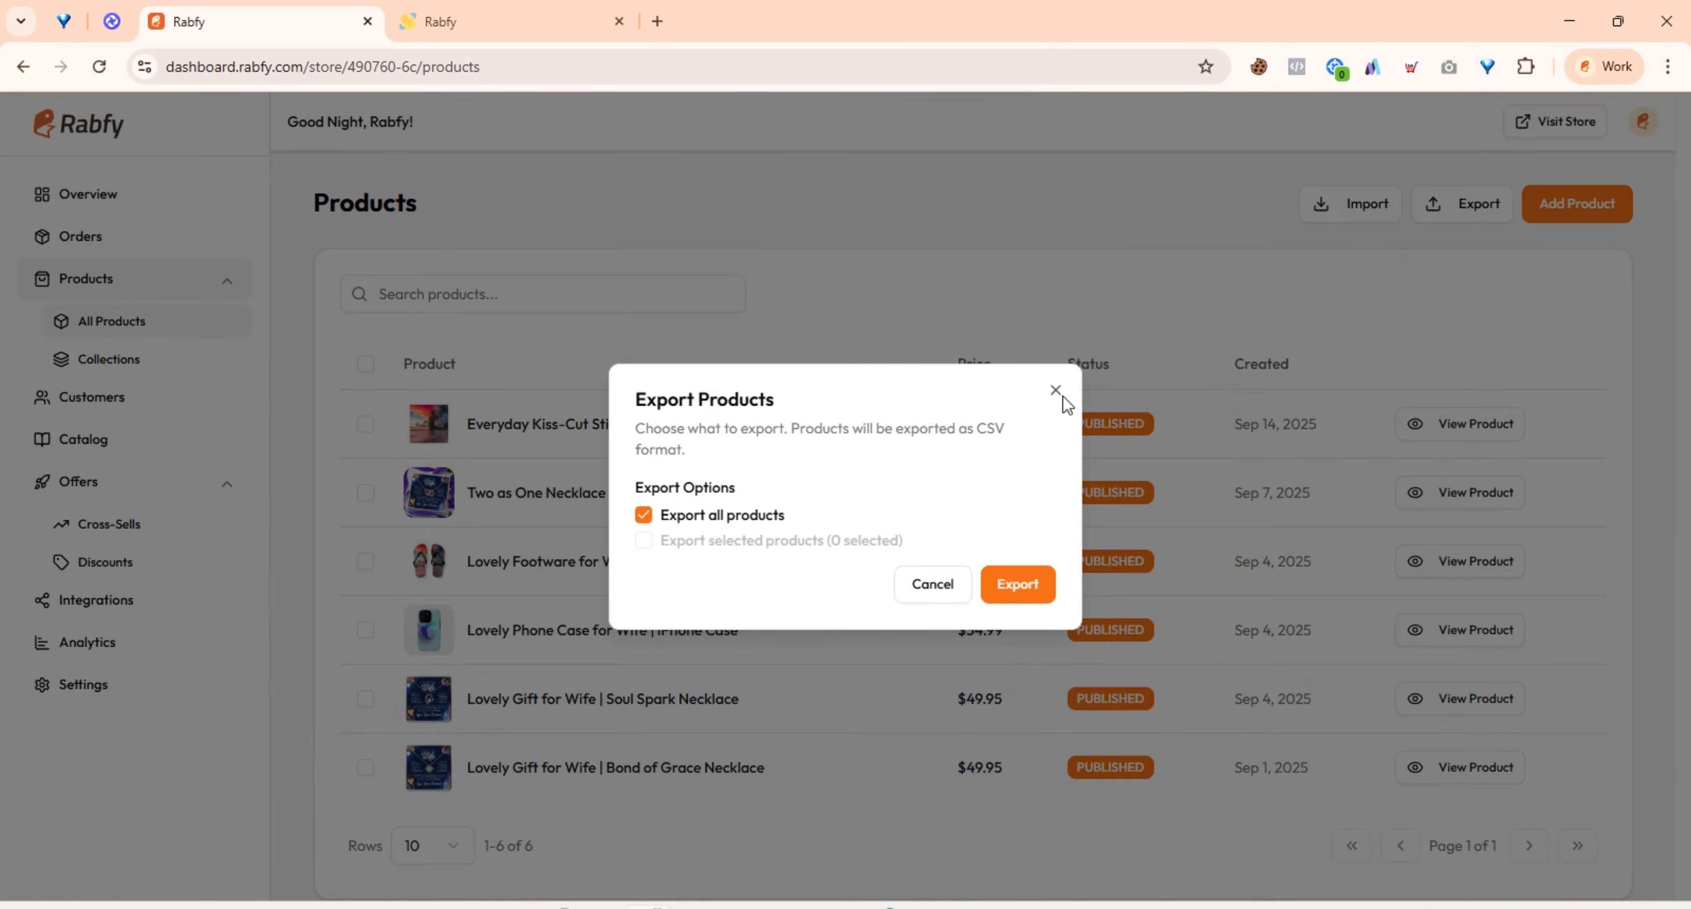
click(1056, 390)
click(1369, 212)
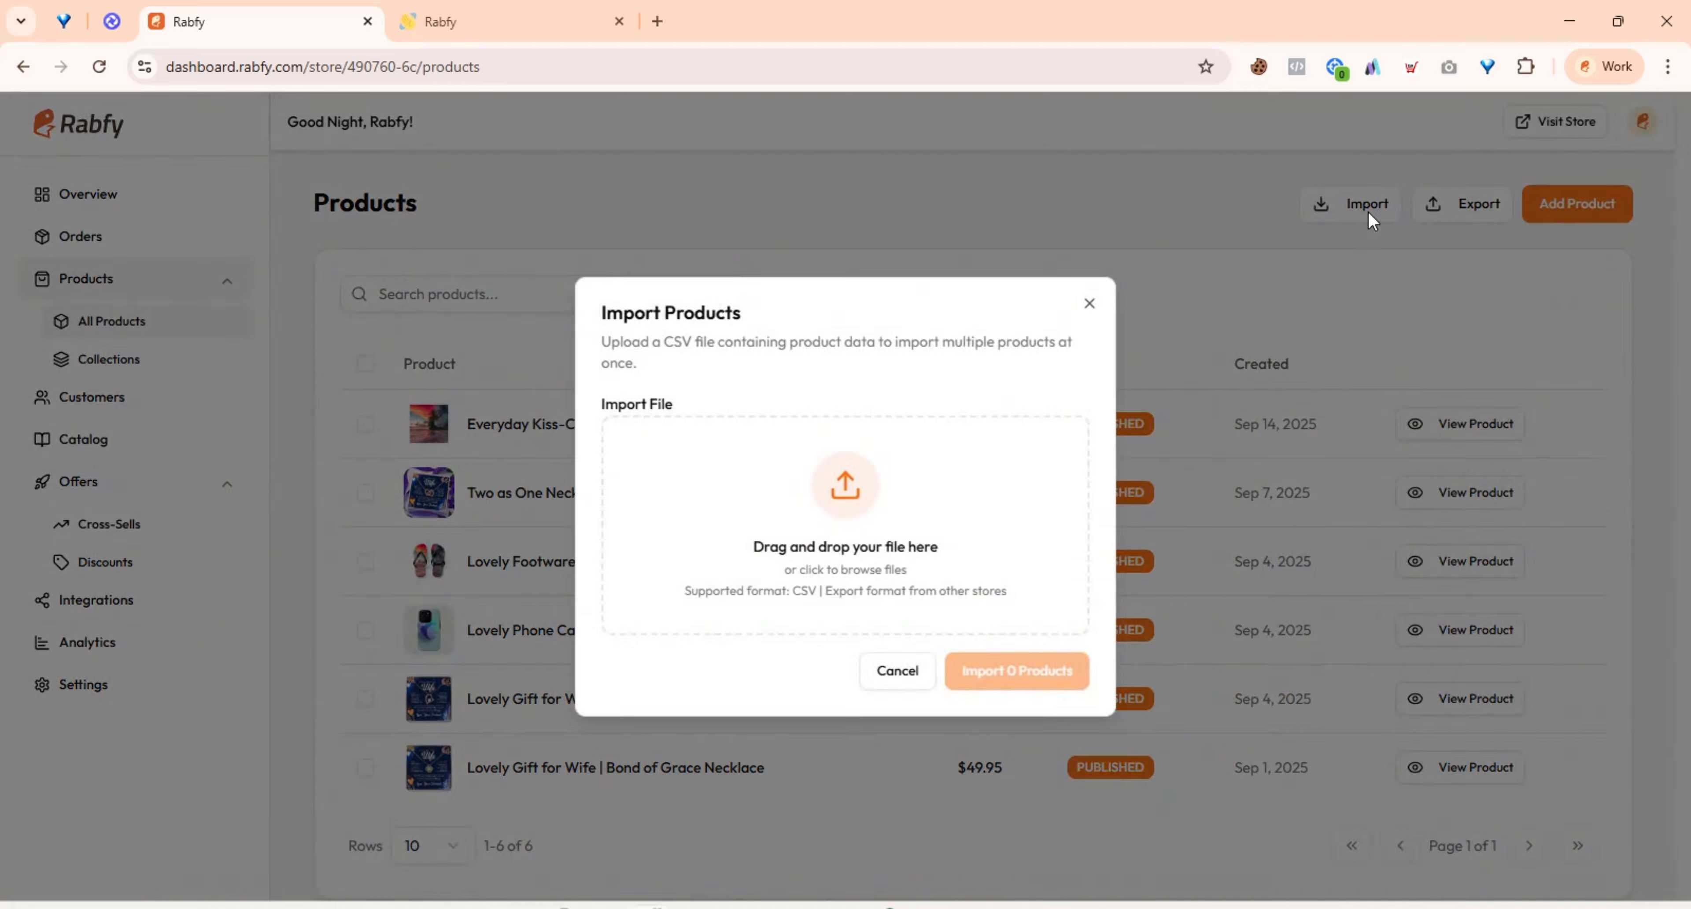
click(1091, 309)
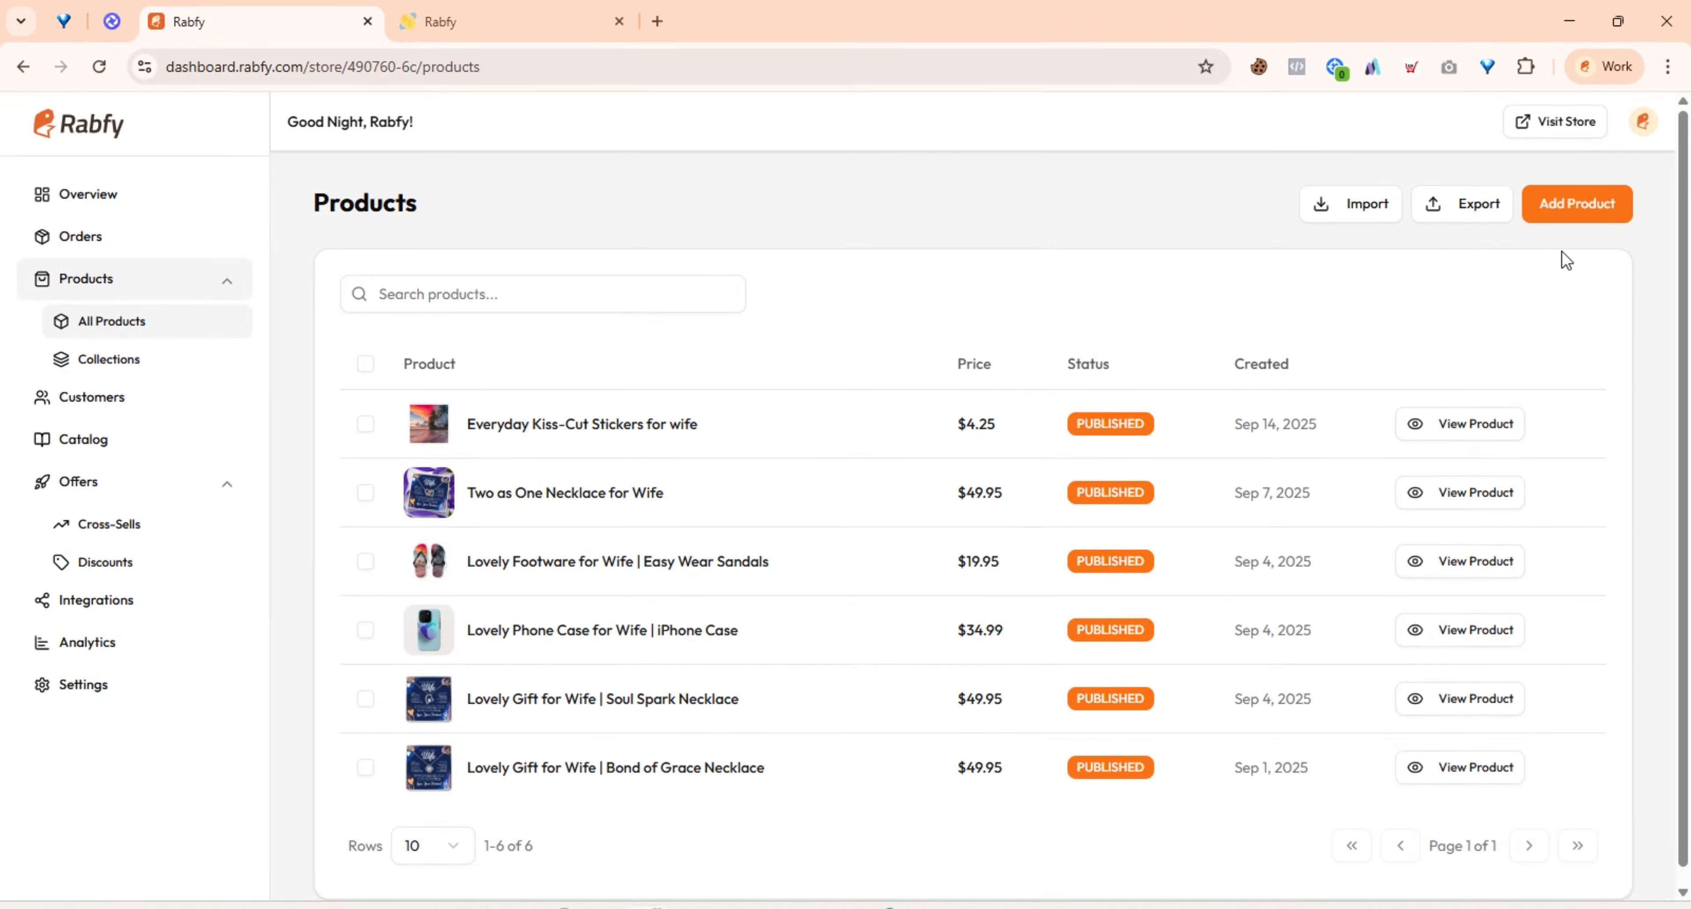
- Start adding a product and browse the catalog of base products and their costs
scroll(1374, 343, down, 1)
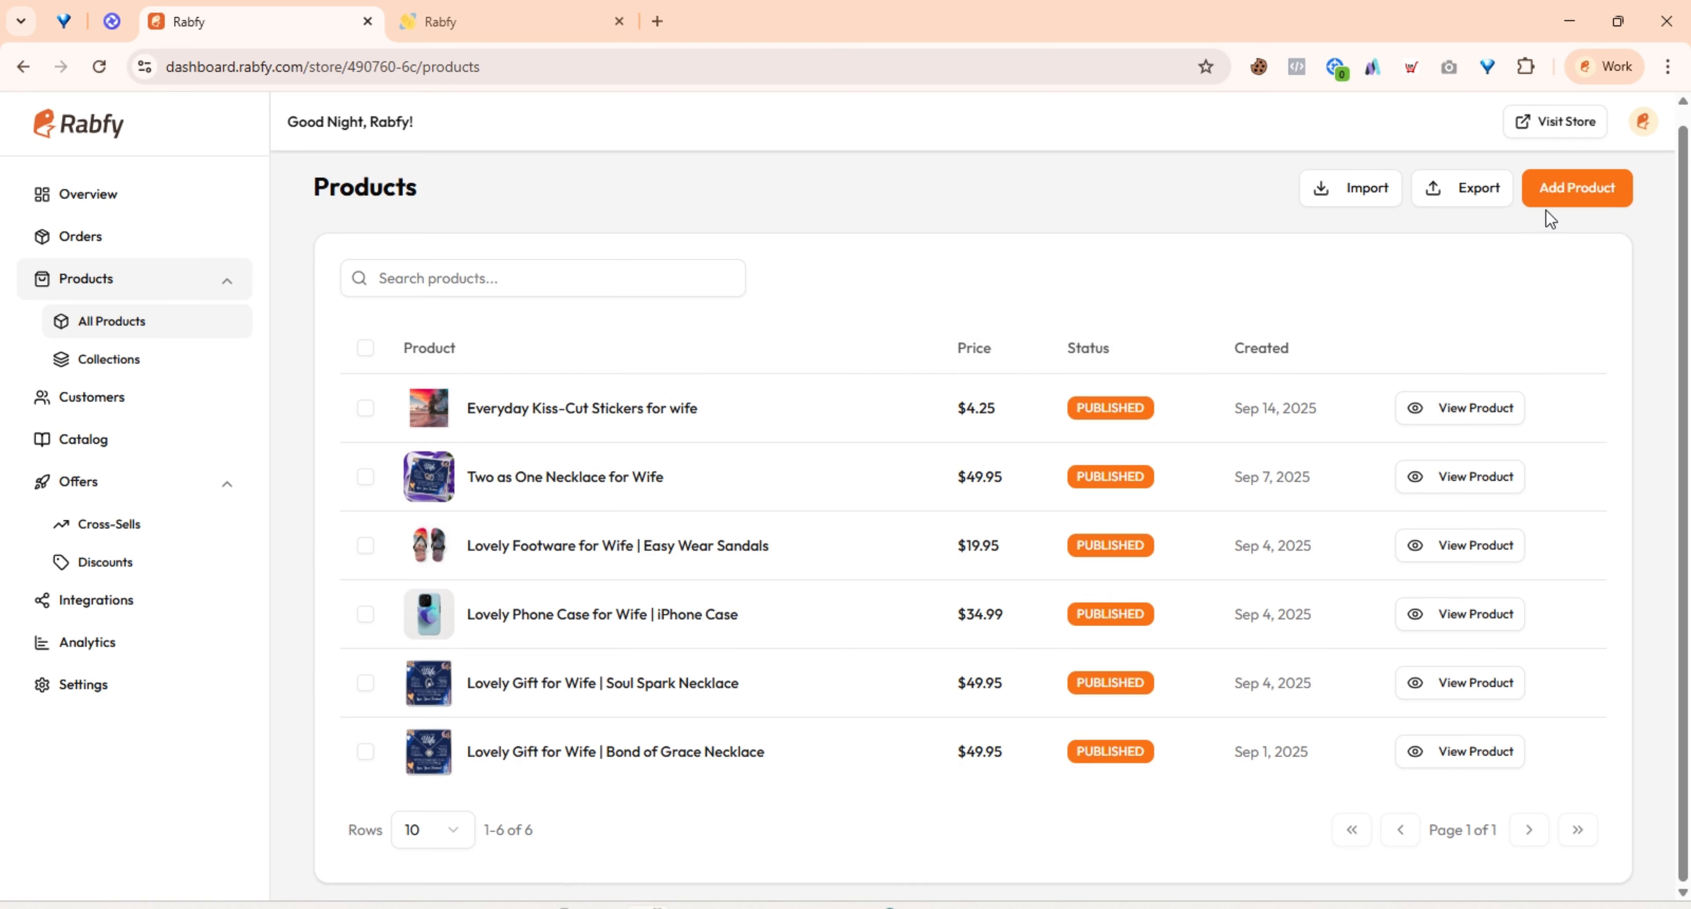
click(1555, 199)
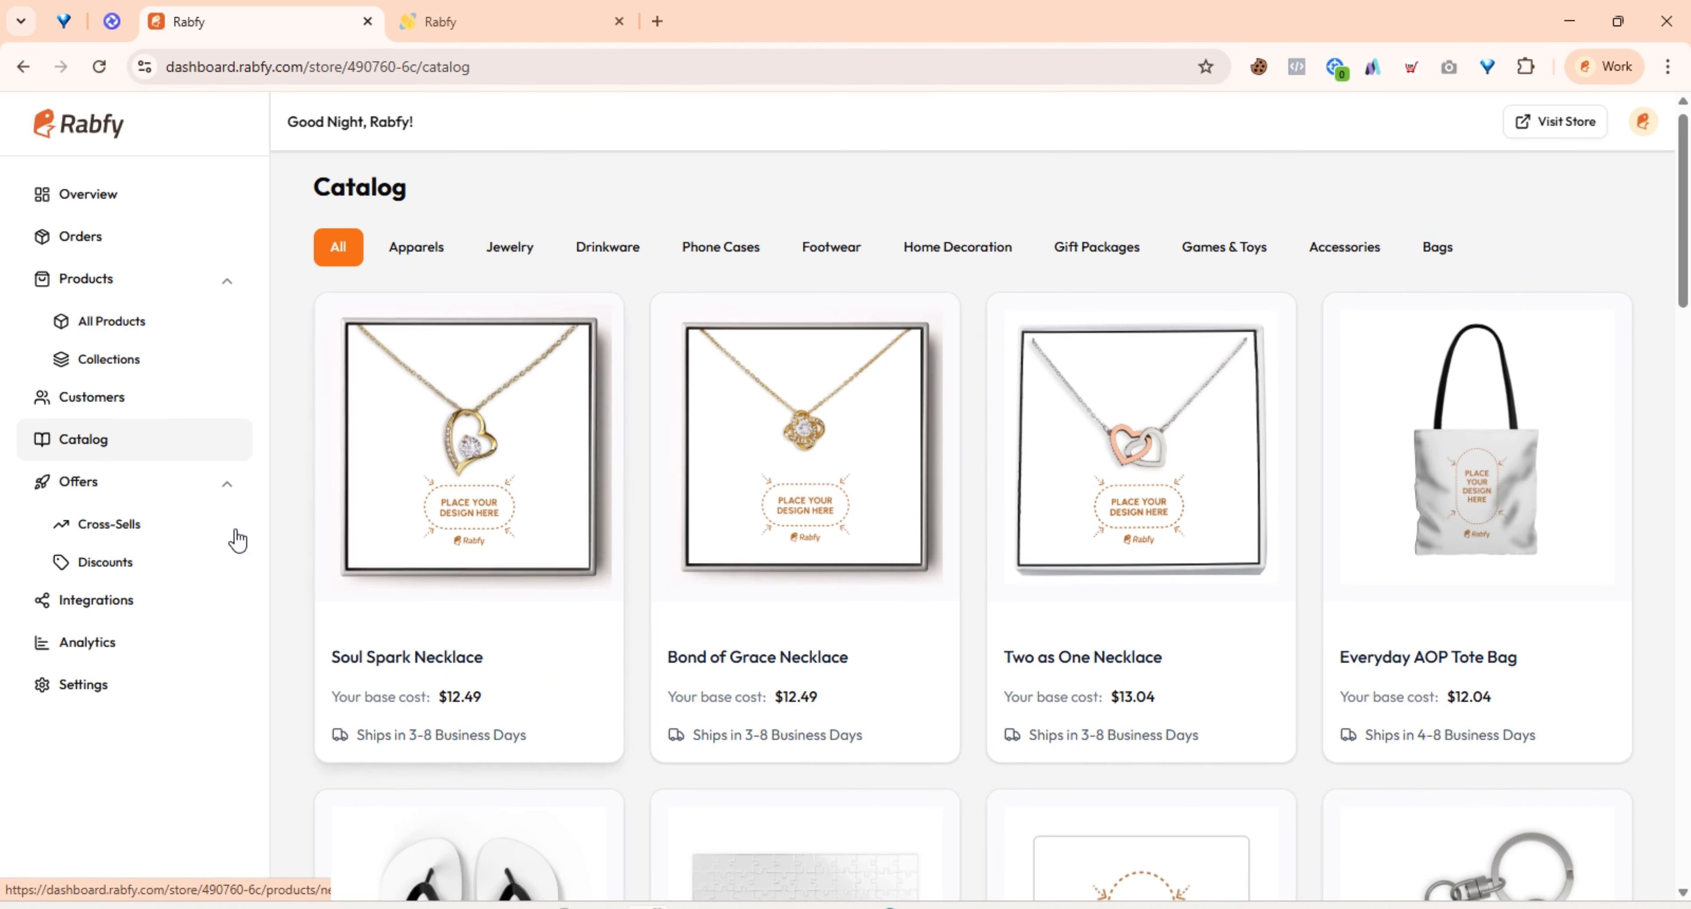
scroll(966, 552, down, 7)
scroll(968, 546, up, 2)
scroll(968, 545, up, 5)
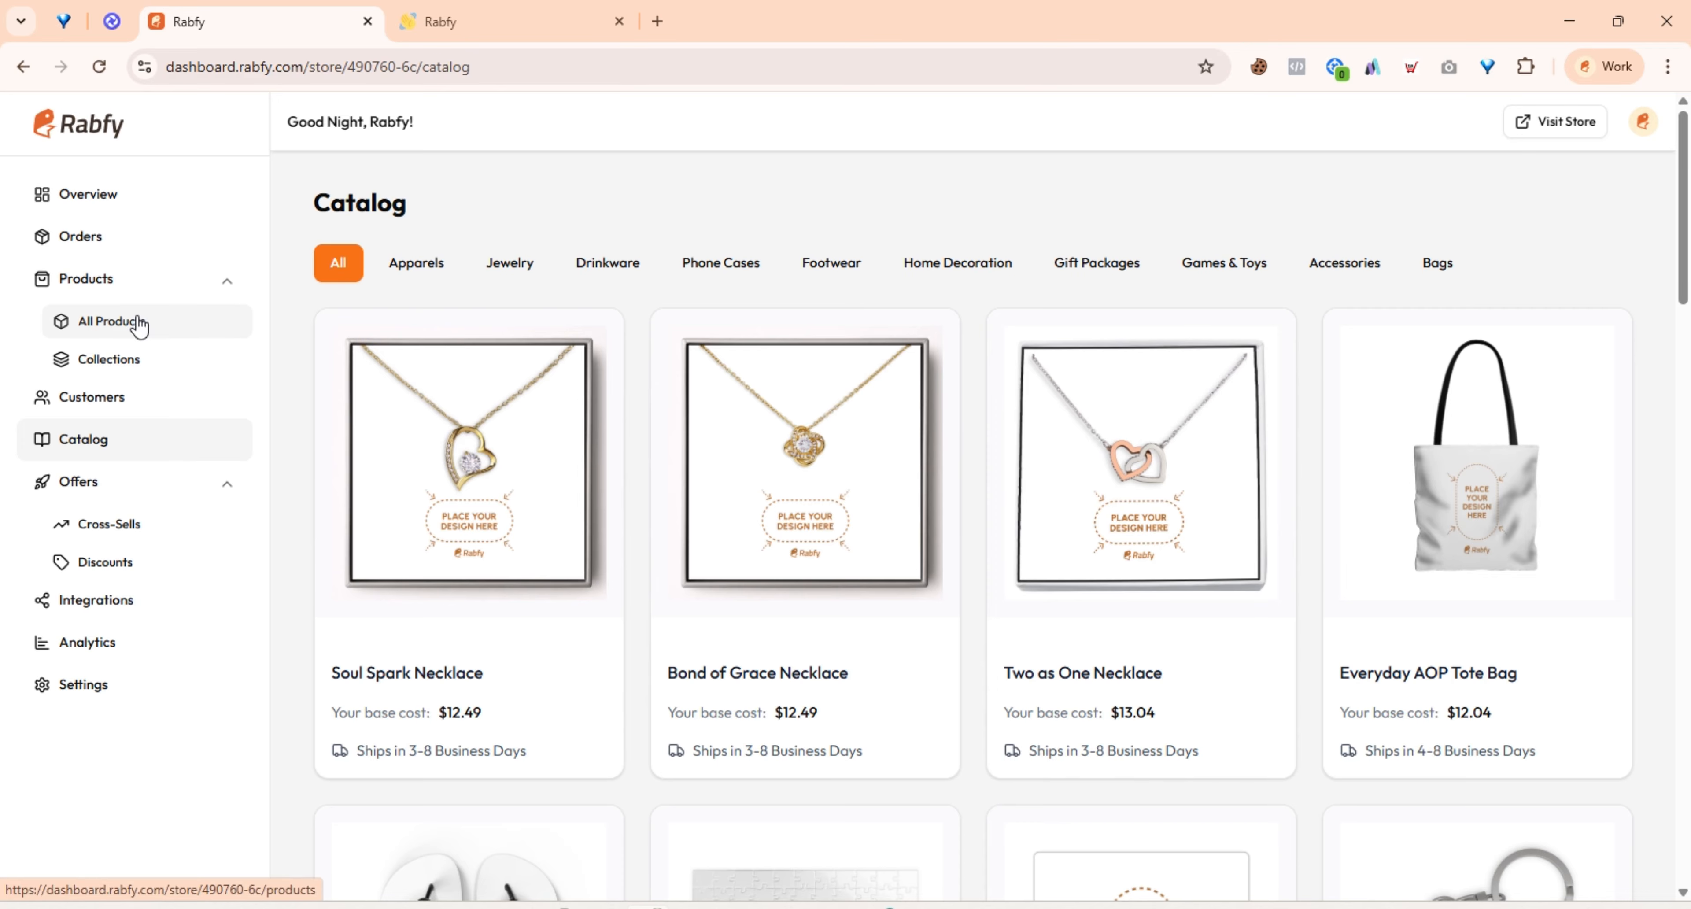
- Open the Everyday Kiss-Cut Stickers for wife product from the list of all products
click(113, 322)
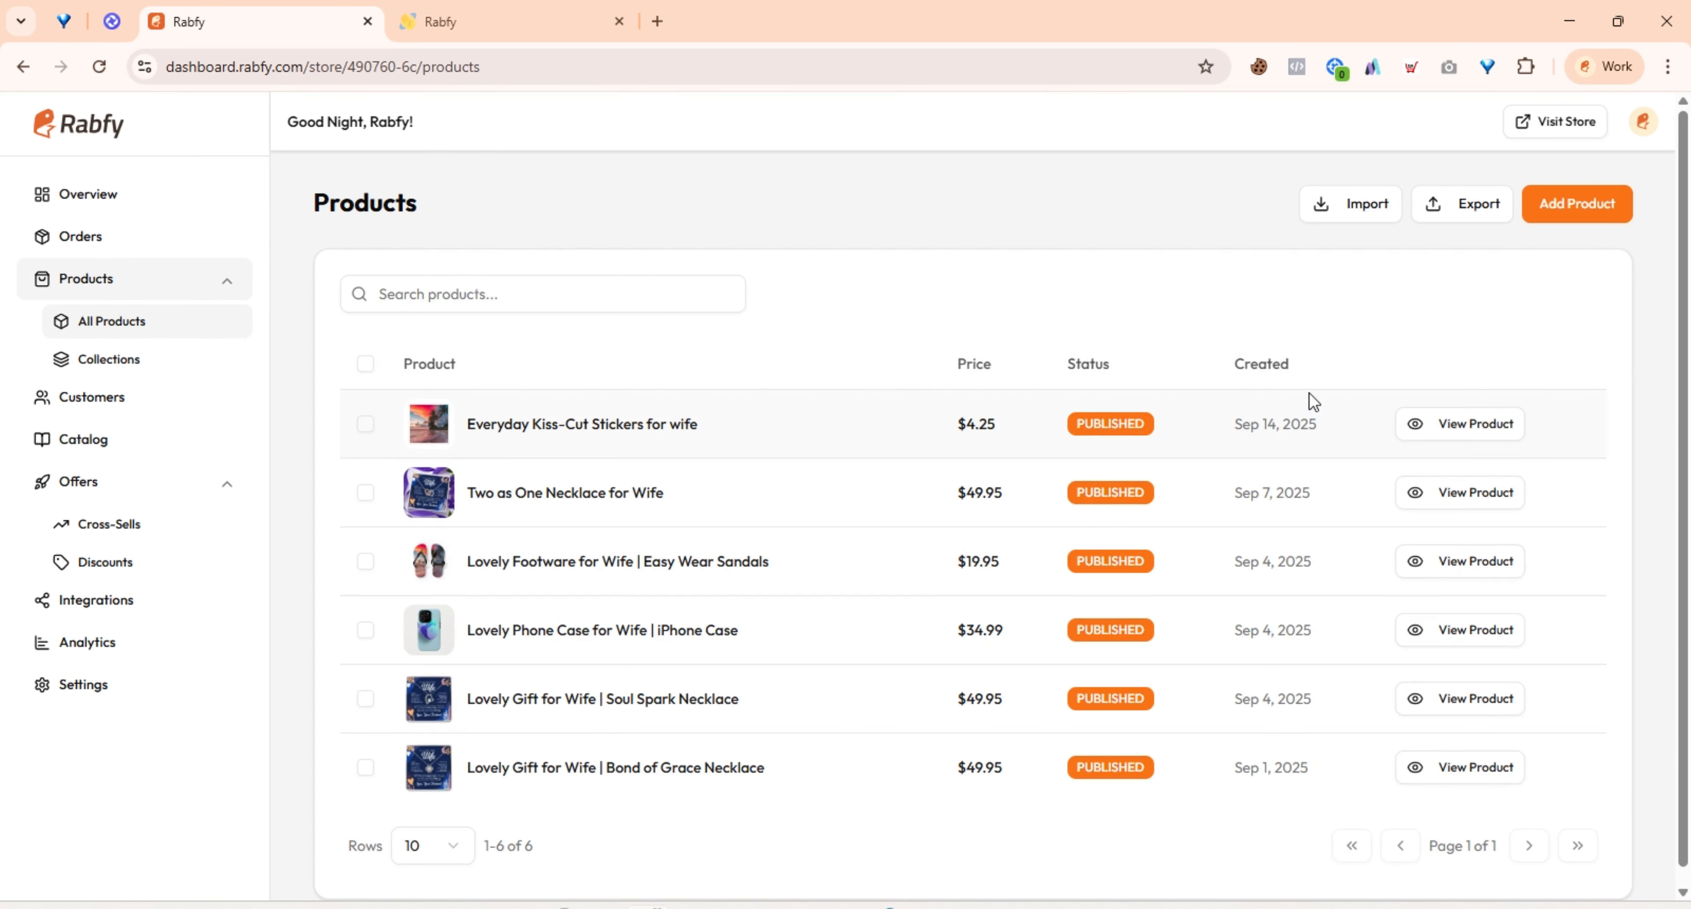
click(557, 433)
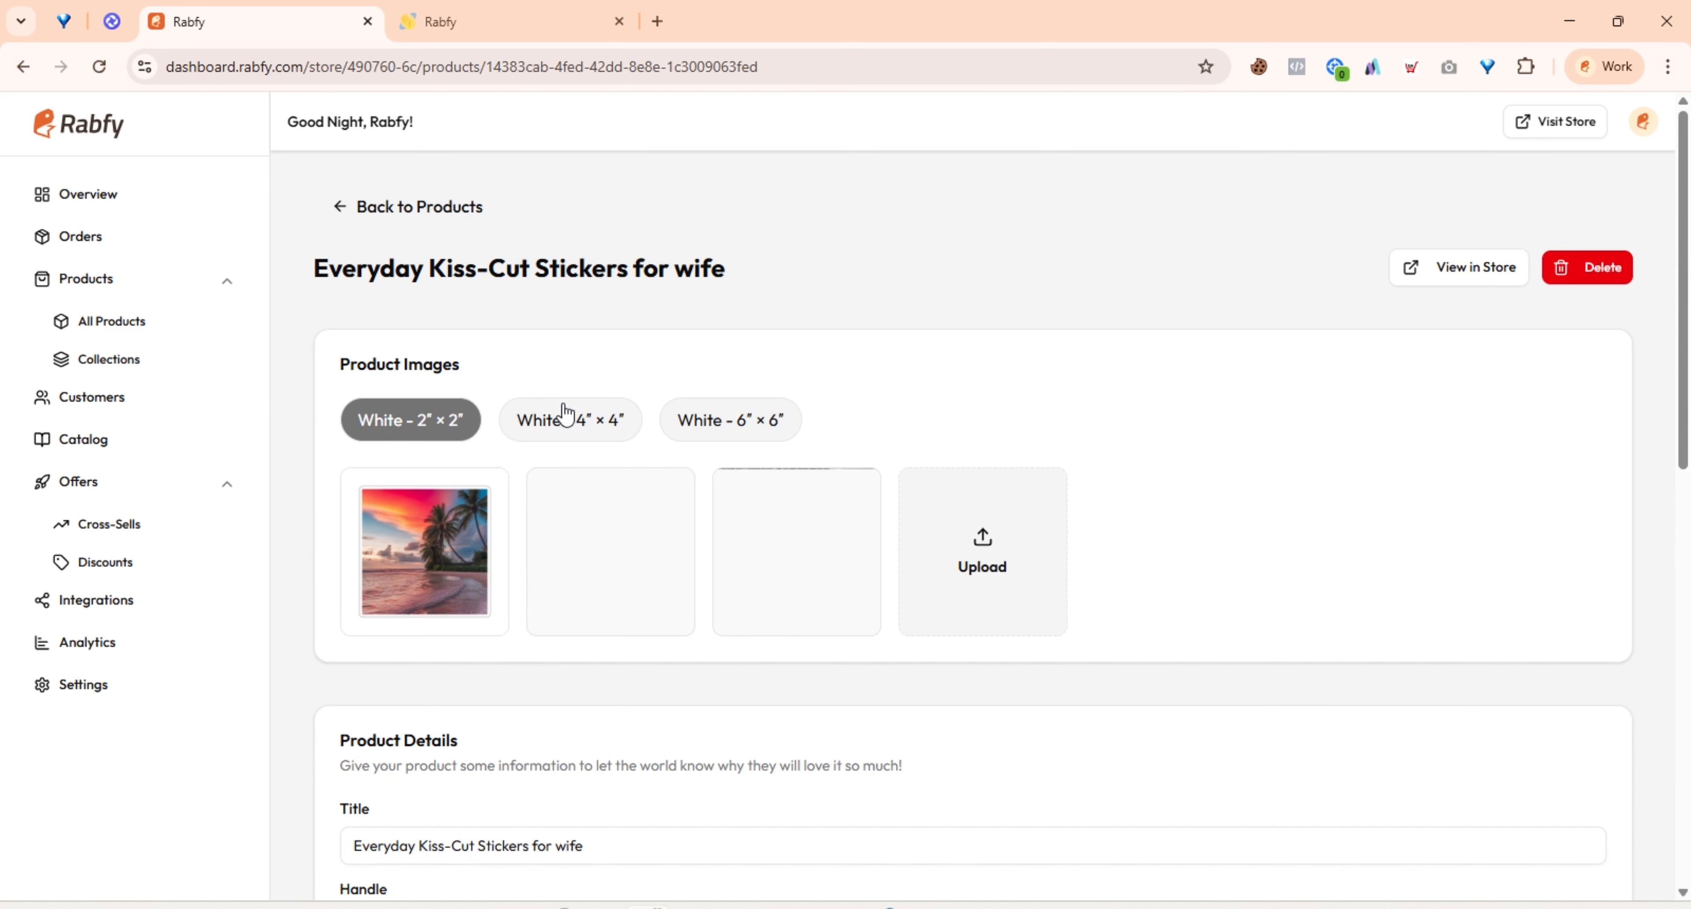
scroll(563, 408, down, 4)
scroll(566, 410, up, 4)
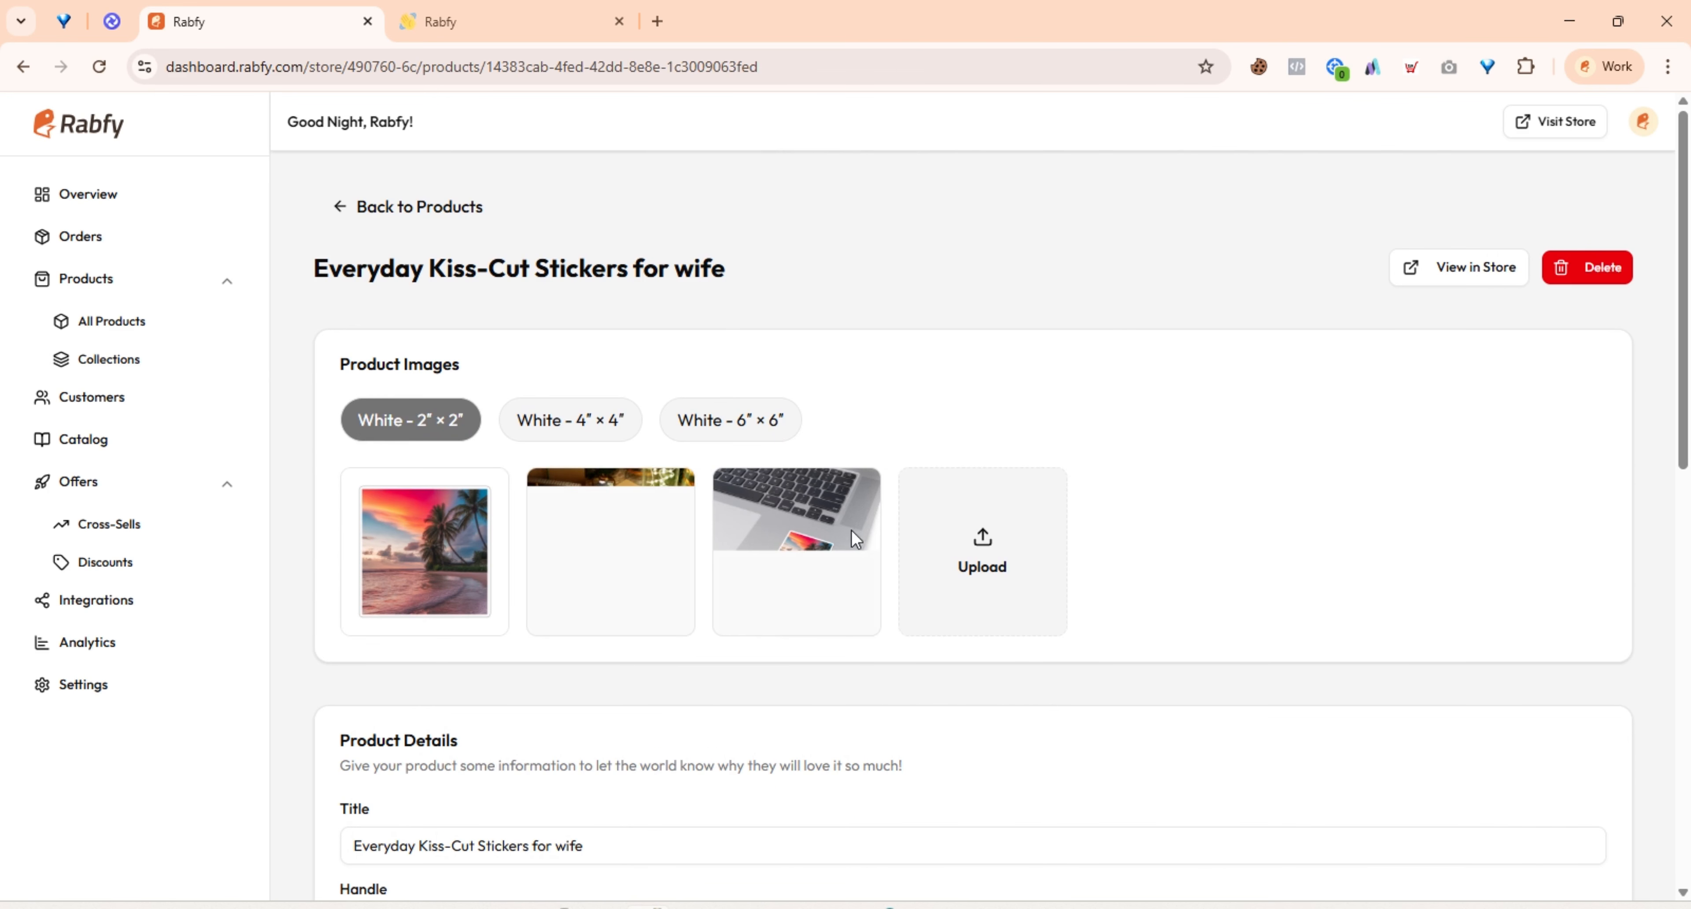
scroll(905, 618, down, 8)
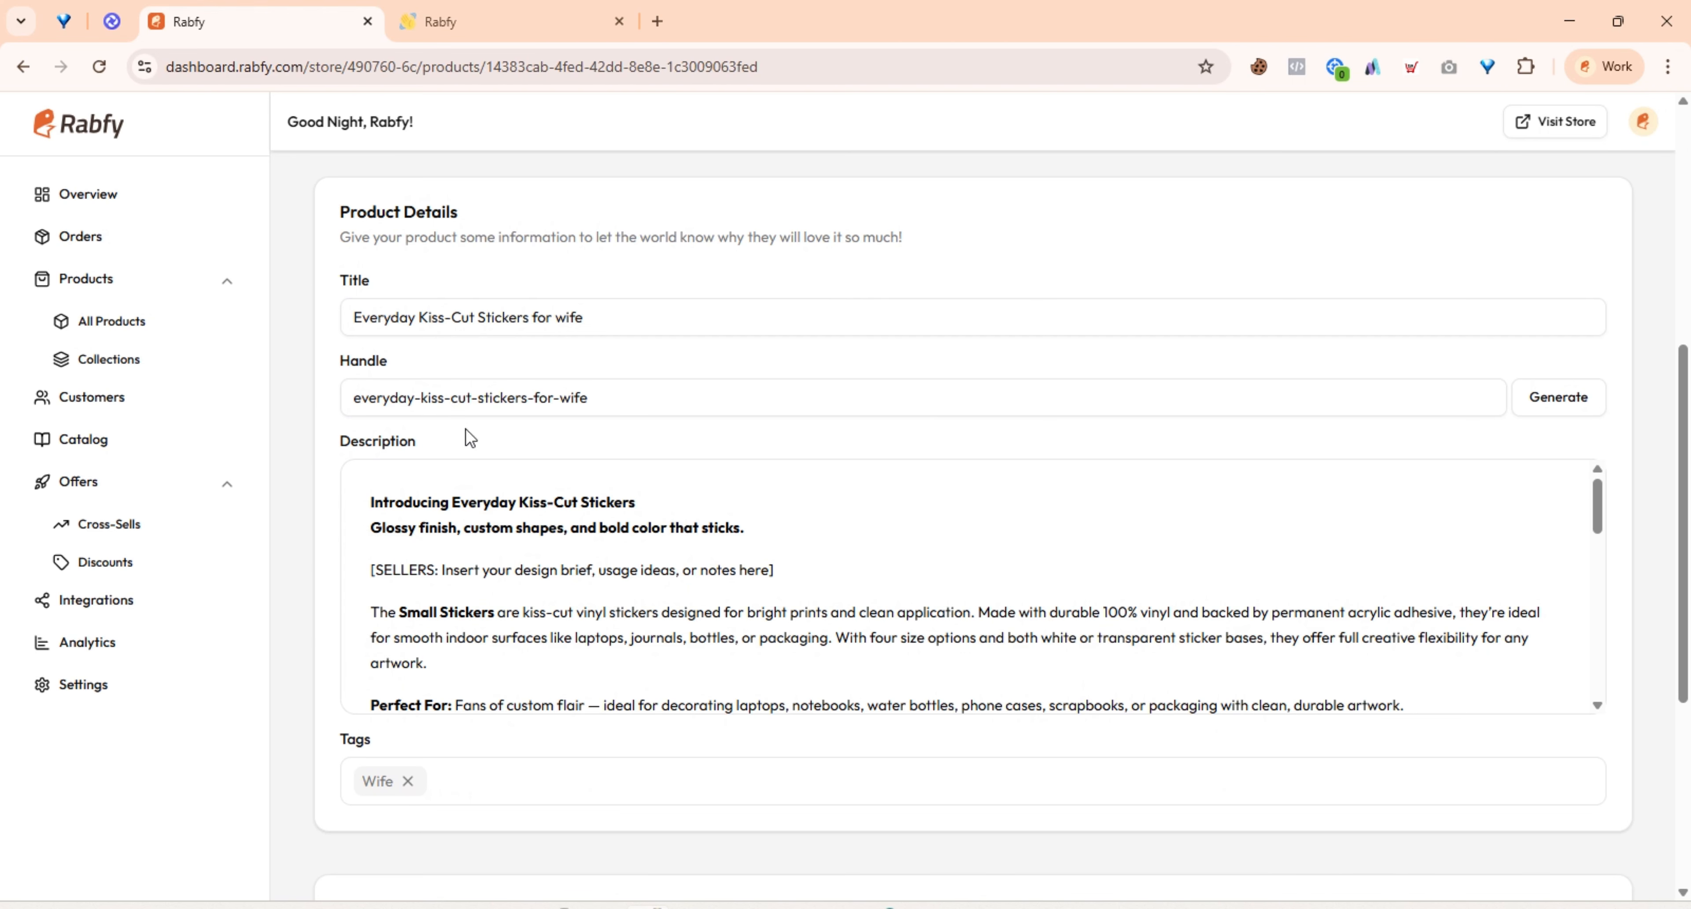
- Examine the sticker product's handle, description and tags, down to its pricing section
drag(509, 399, 634, 421)
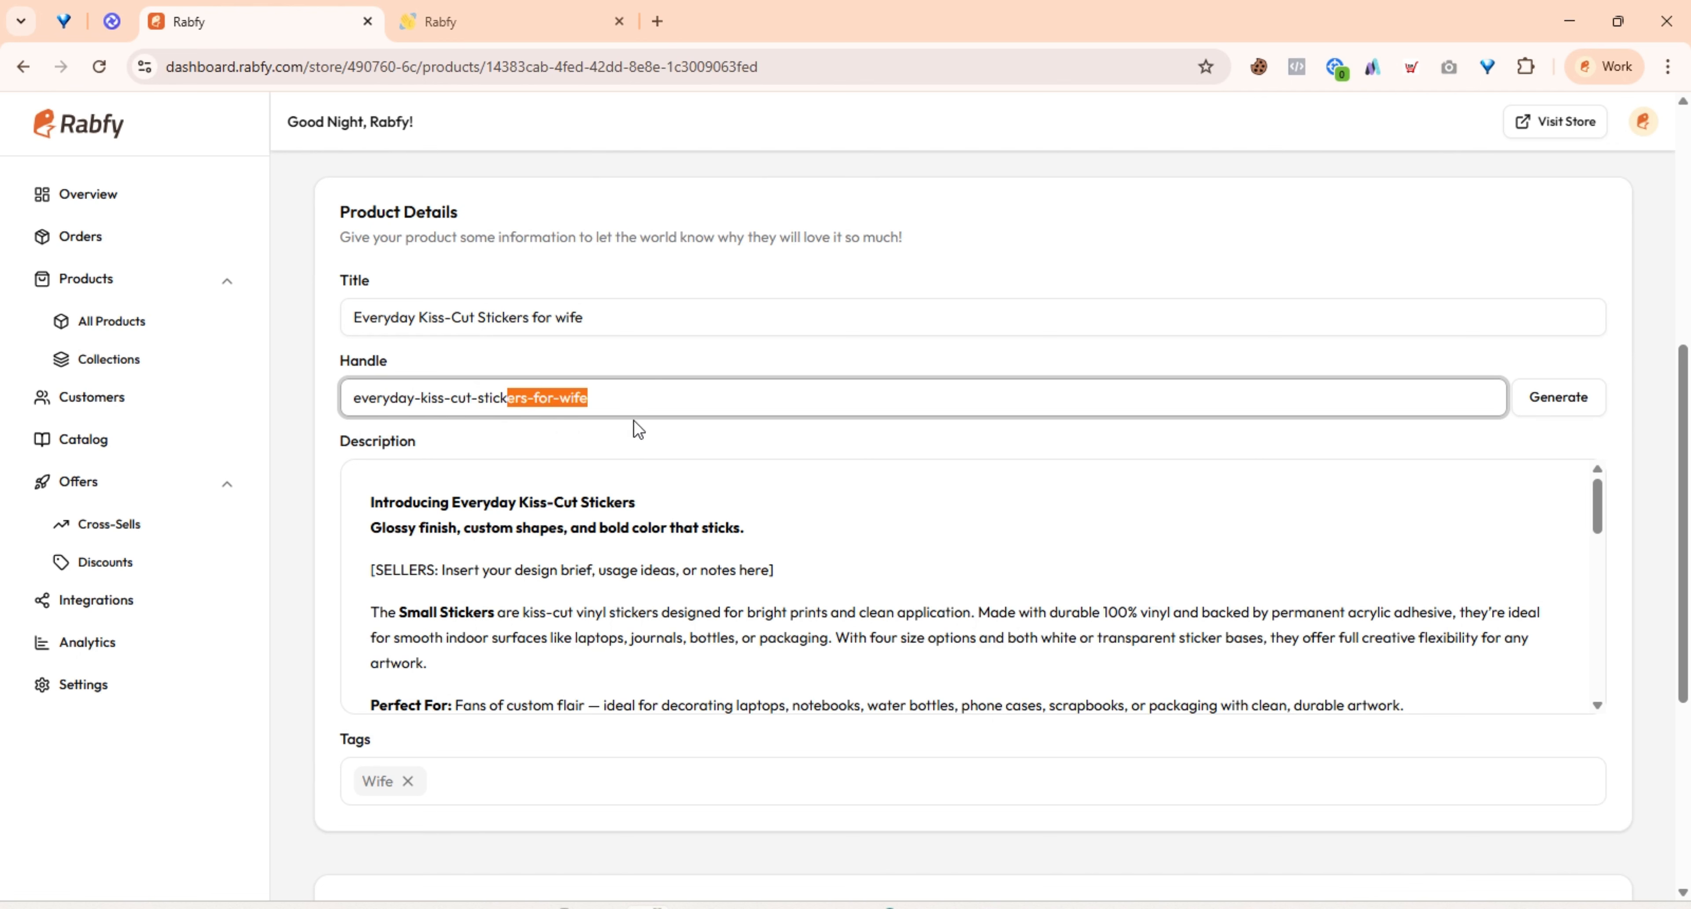
click(665, 397)
scroll(650, 399, down, 3)
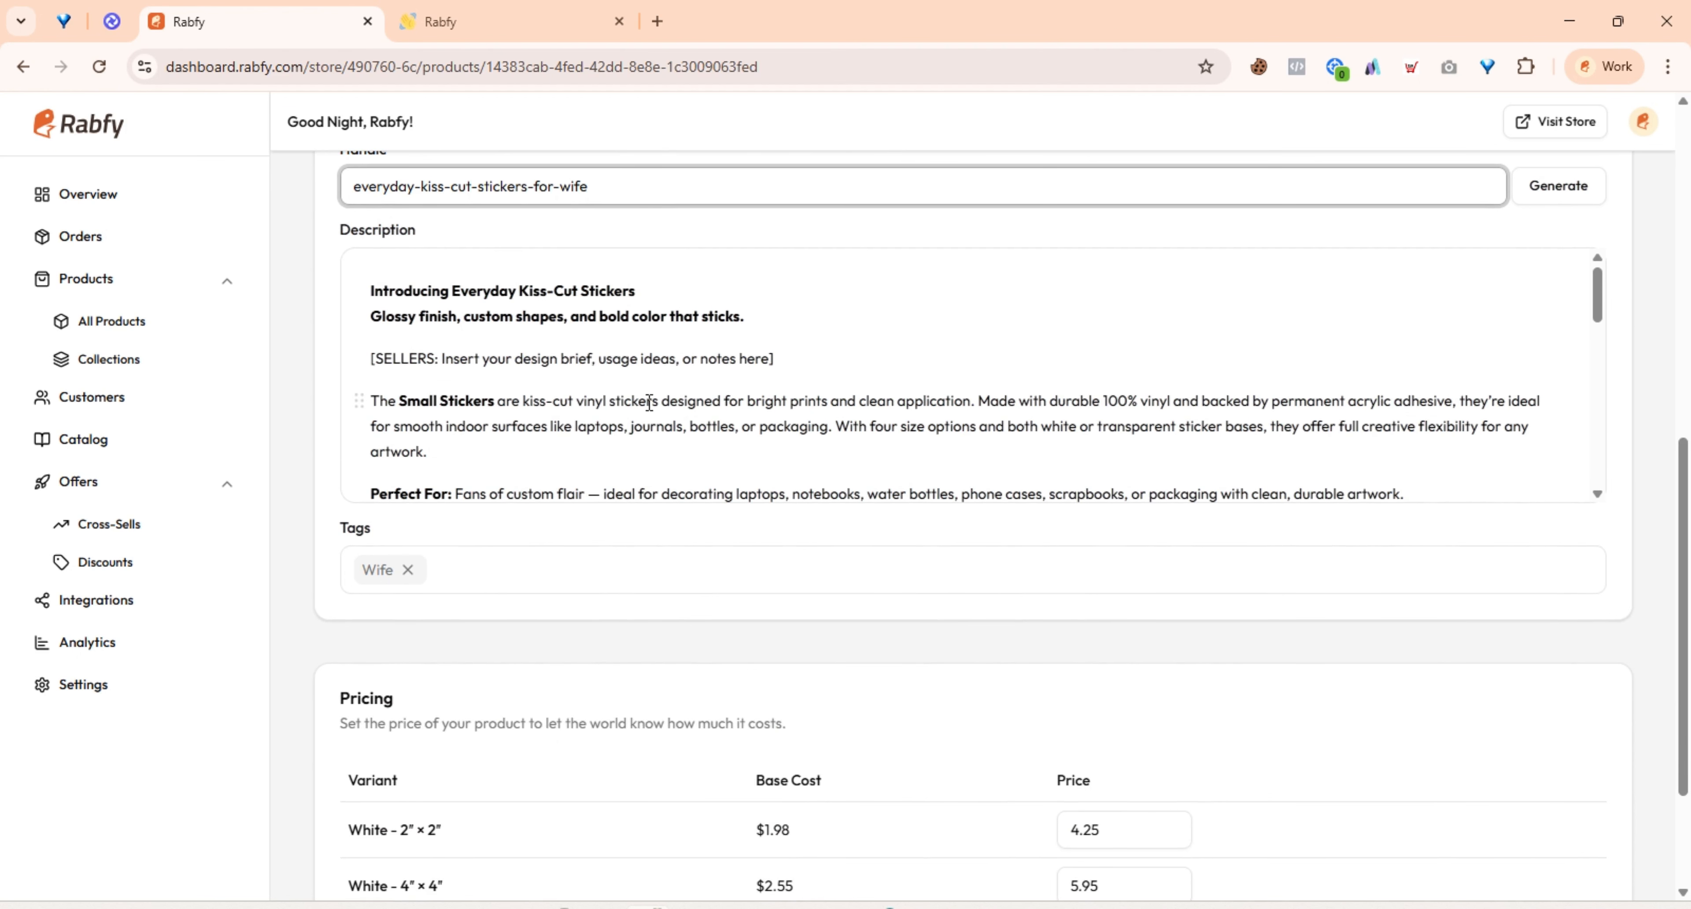
click(648, 402)
click(663, 578)
scroll(664, 578, down, 3)
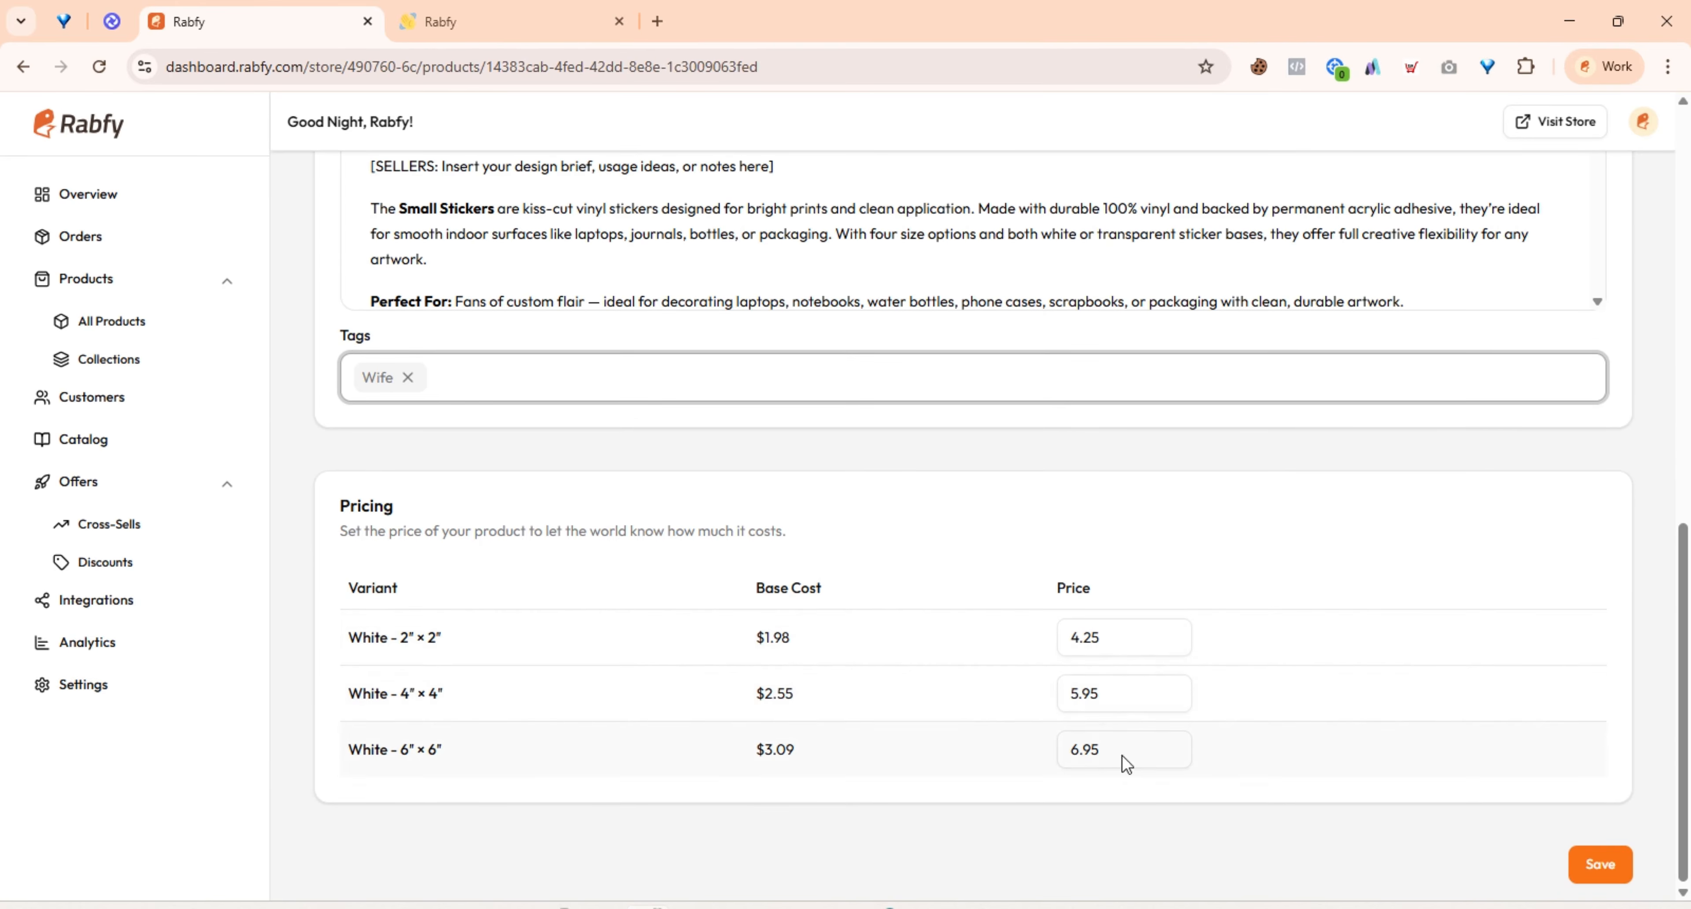
- Compare the base cost and selling price of the White - 2" × 2" sticker variant
drag(843, 625, 719, 632)
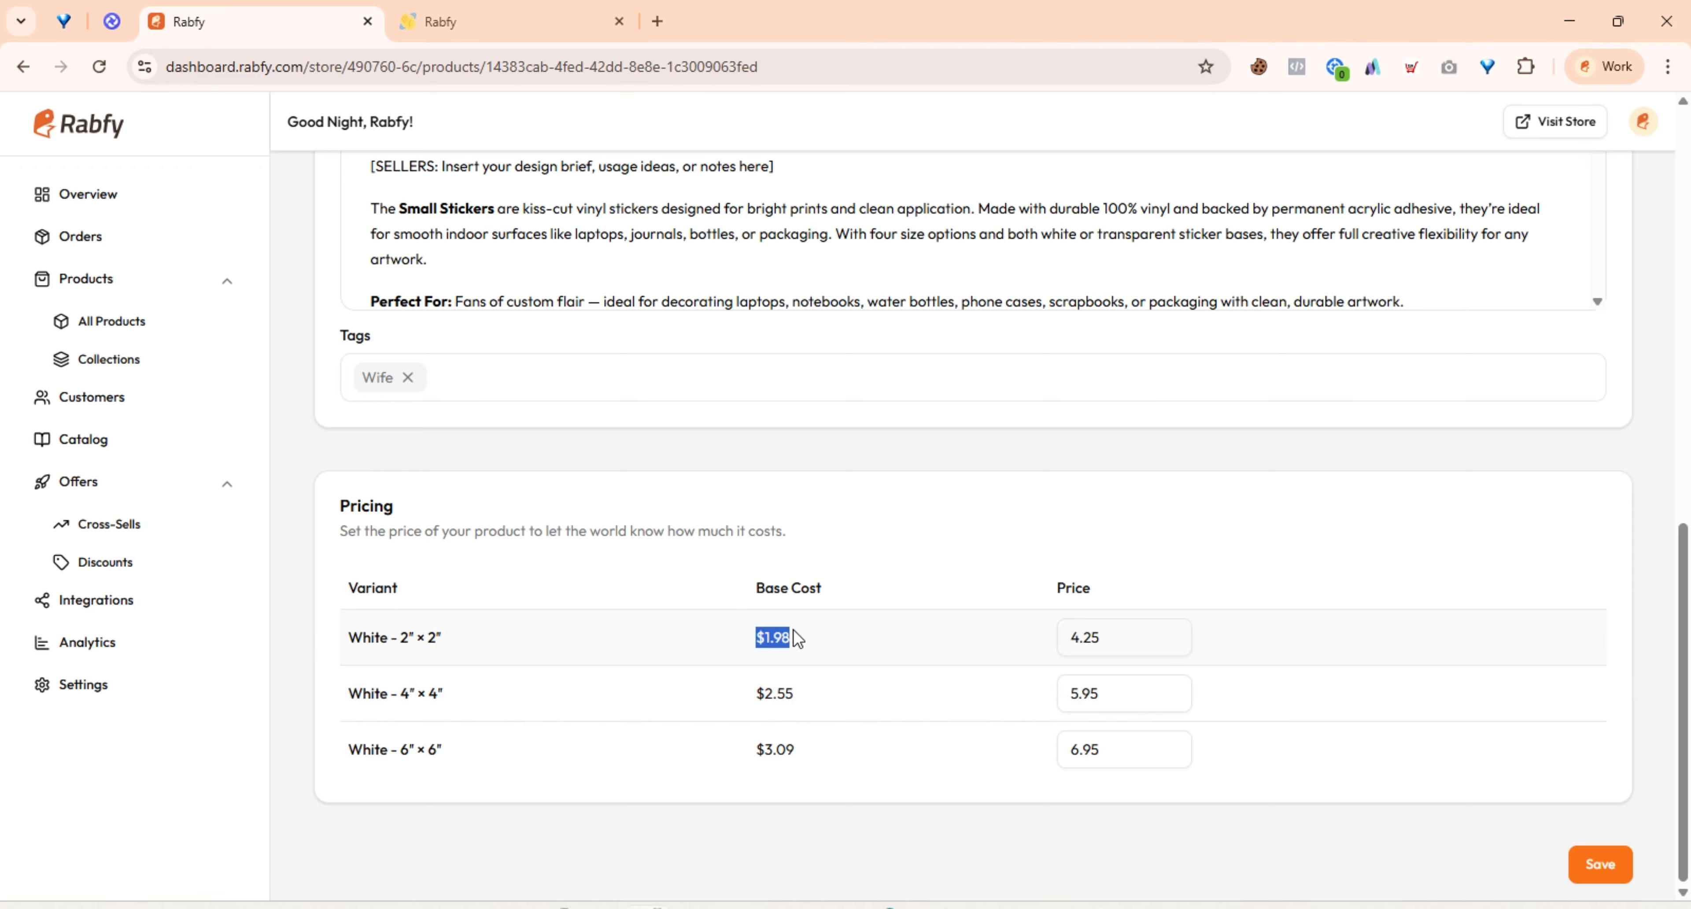
click(1138, 633)
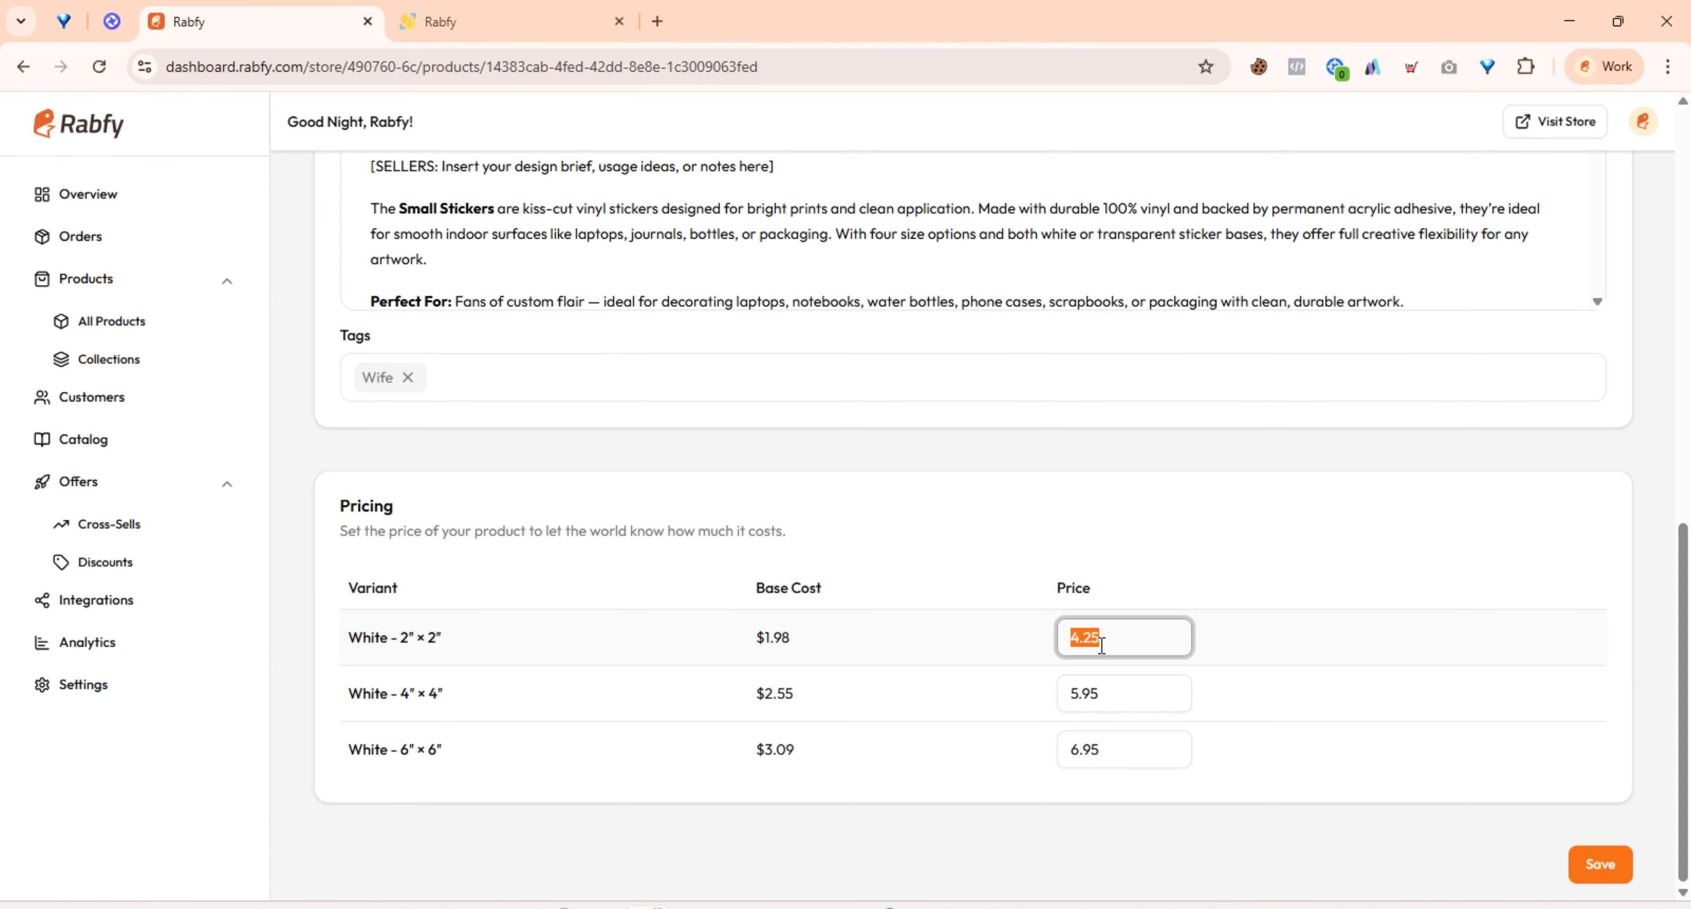
scroll(1517, 701, up, 5)
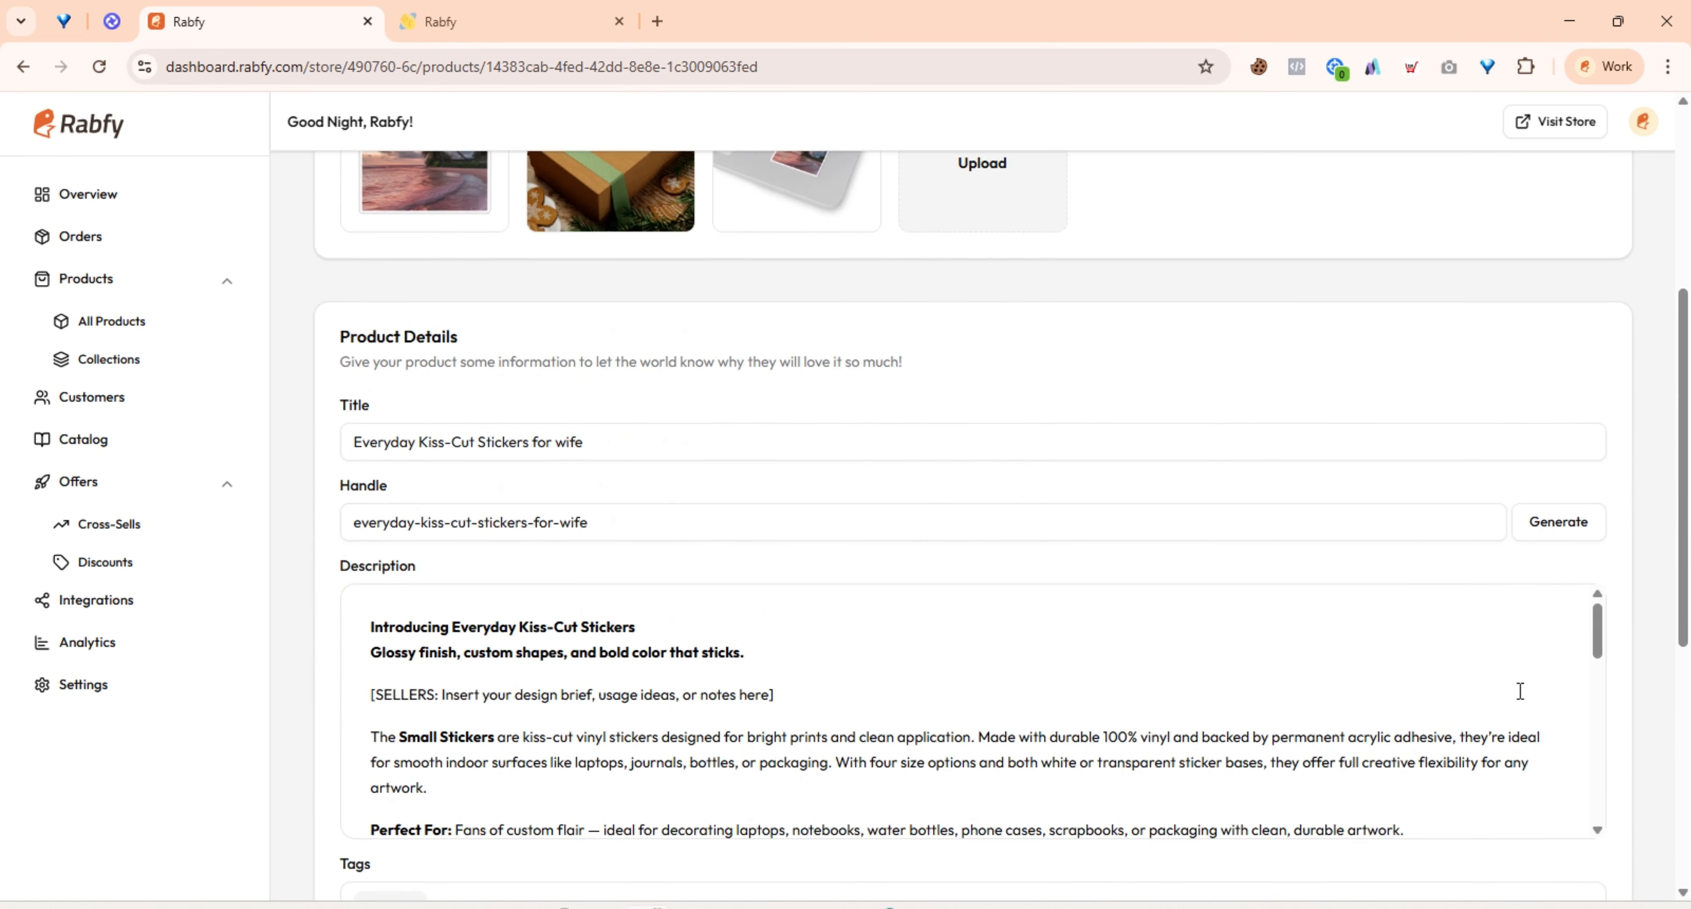
scroll(1584, 650, up, 5)
scroll(453, 446, down, 10)
scroll(391, 442, up, 7)
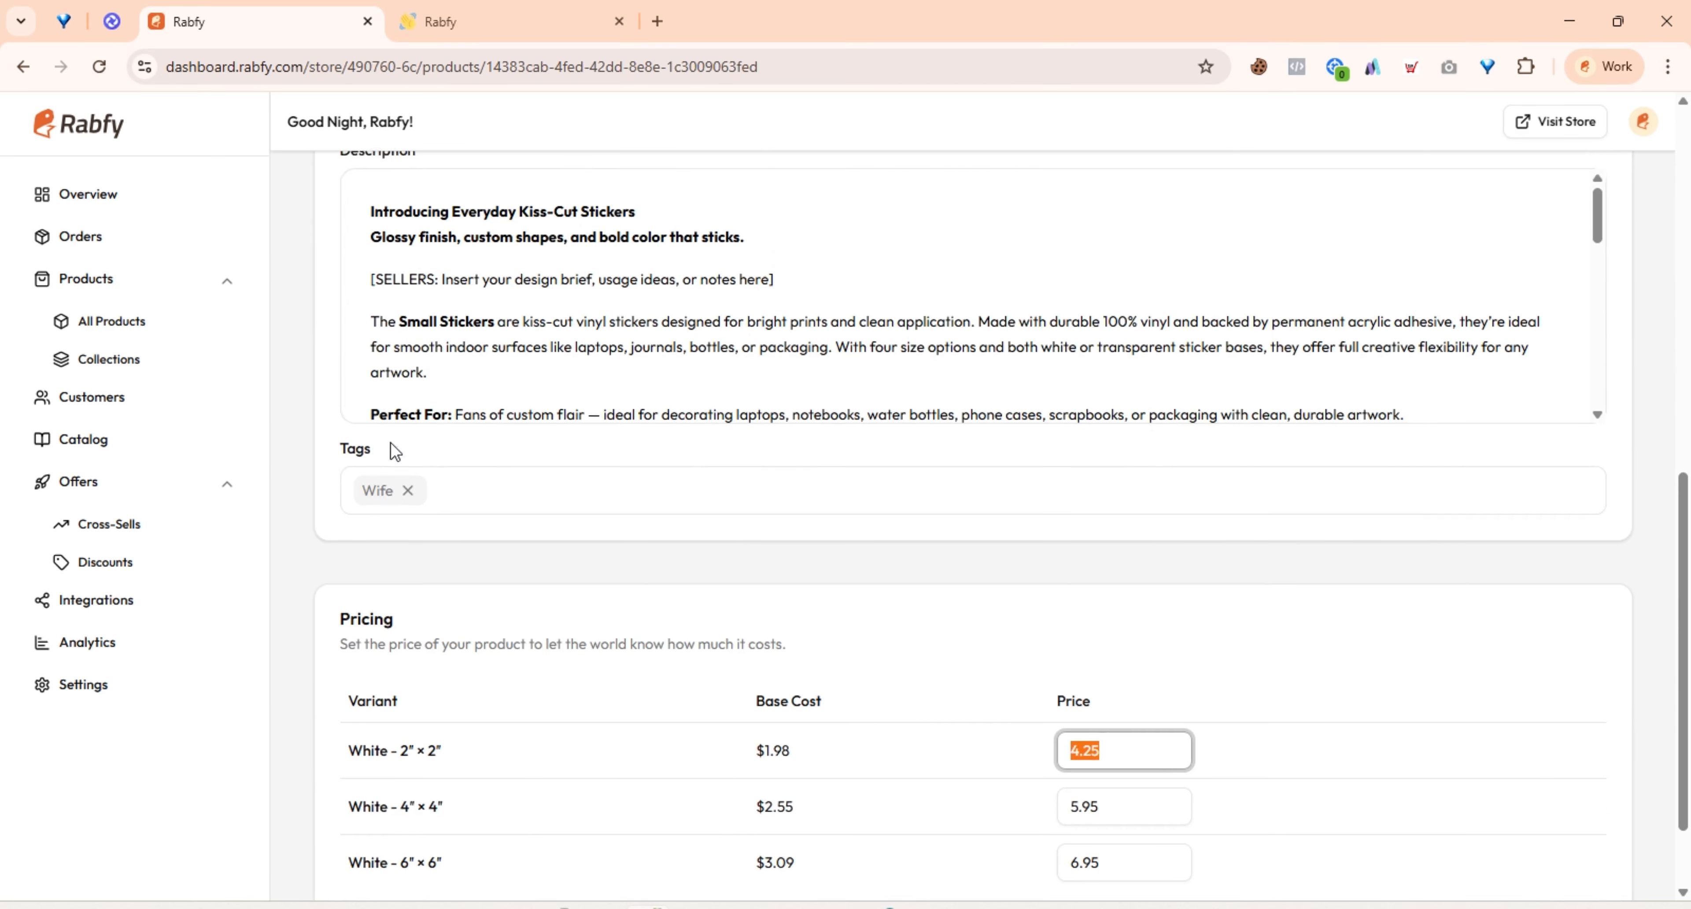
- Add the tag "Gift" to the sticker product
scroll(391, 444, down, 8)
click(530, 464)
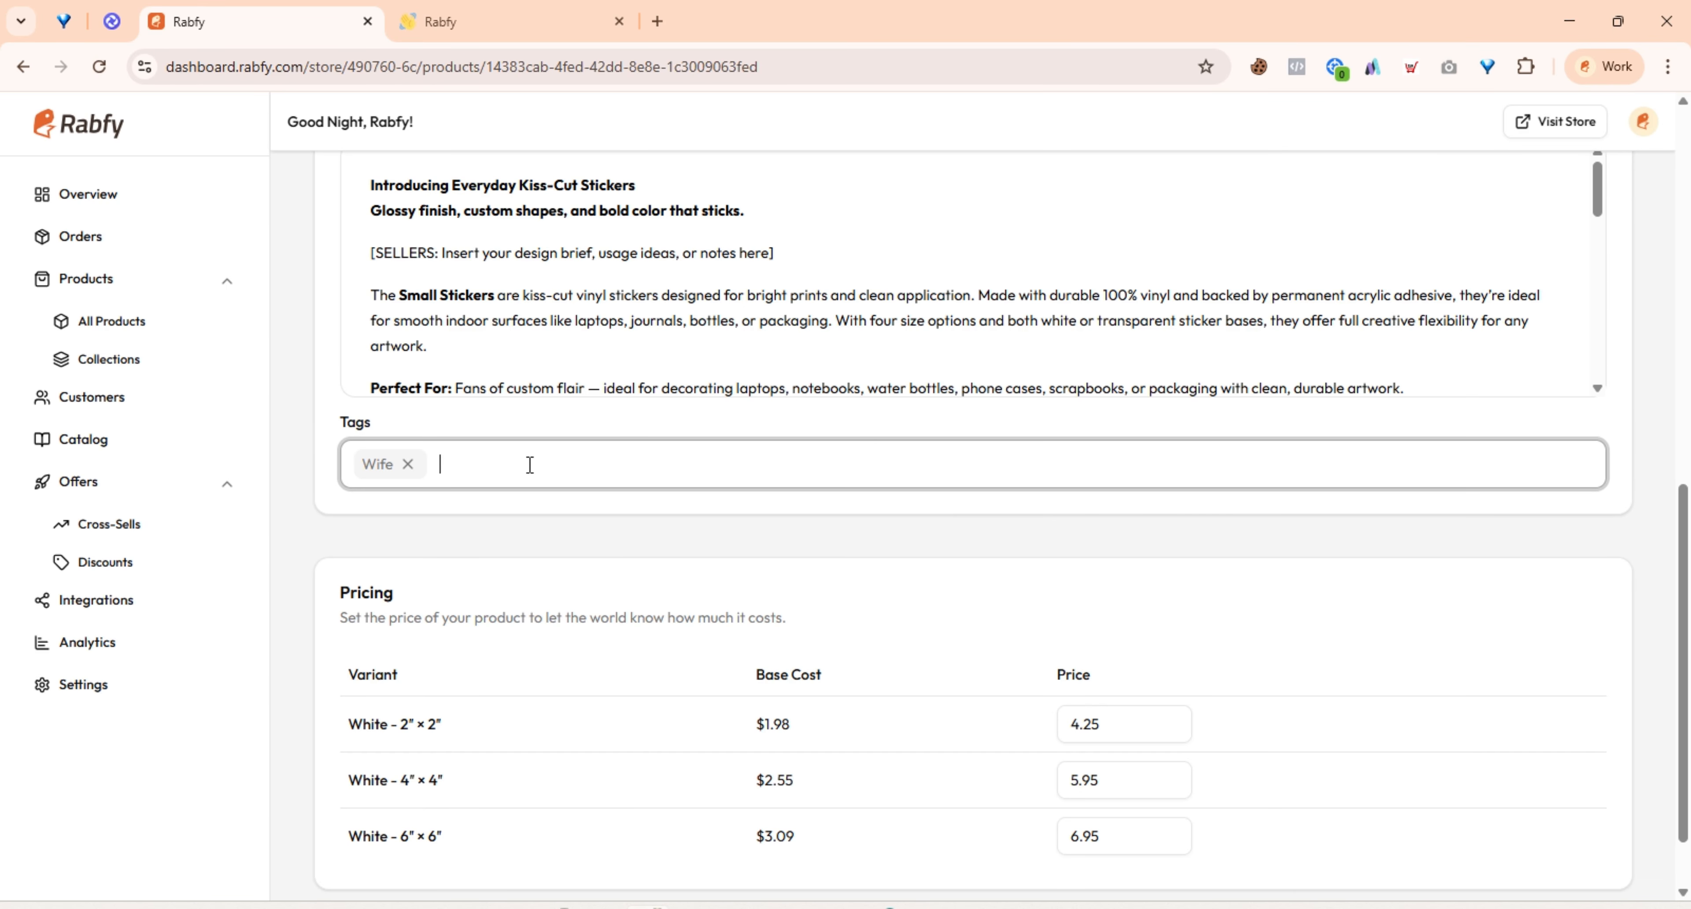
text(Gift)
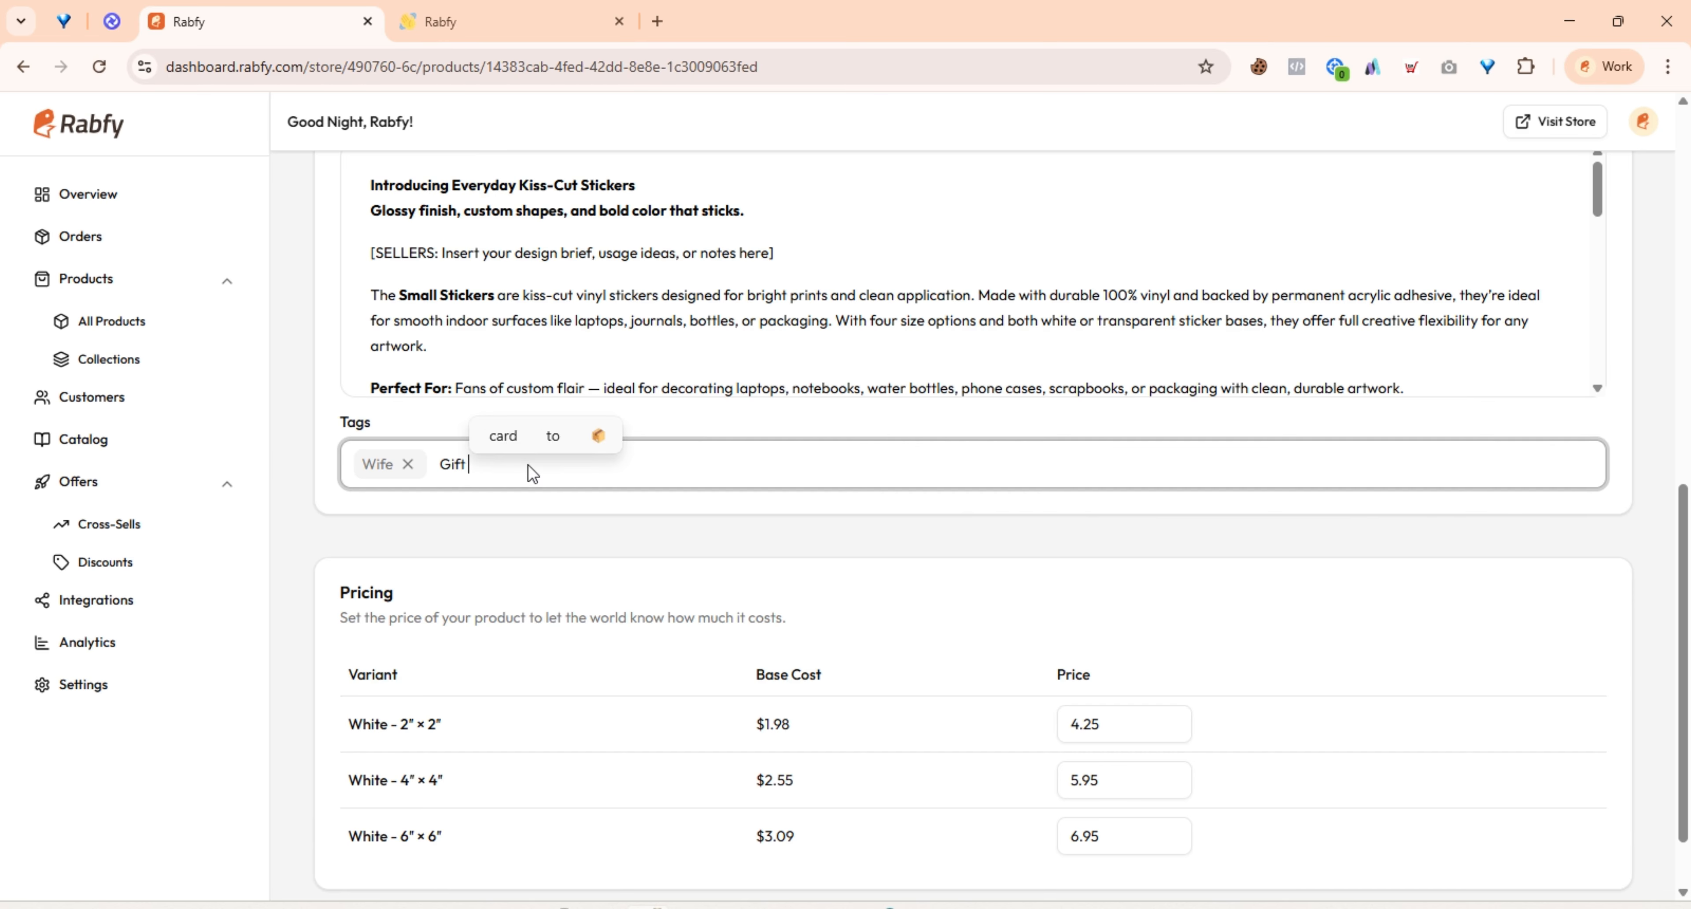
key(BackSpace)
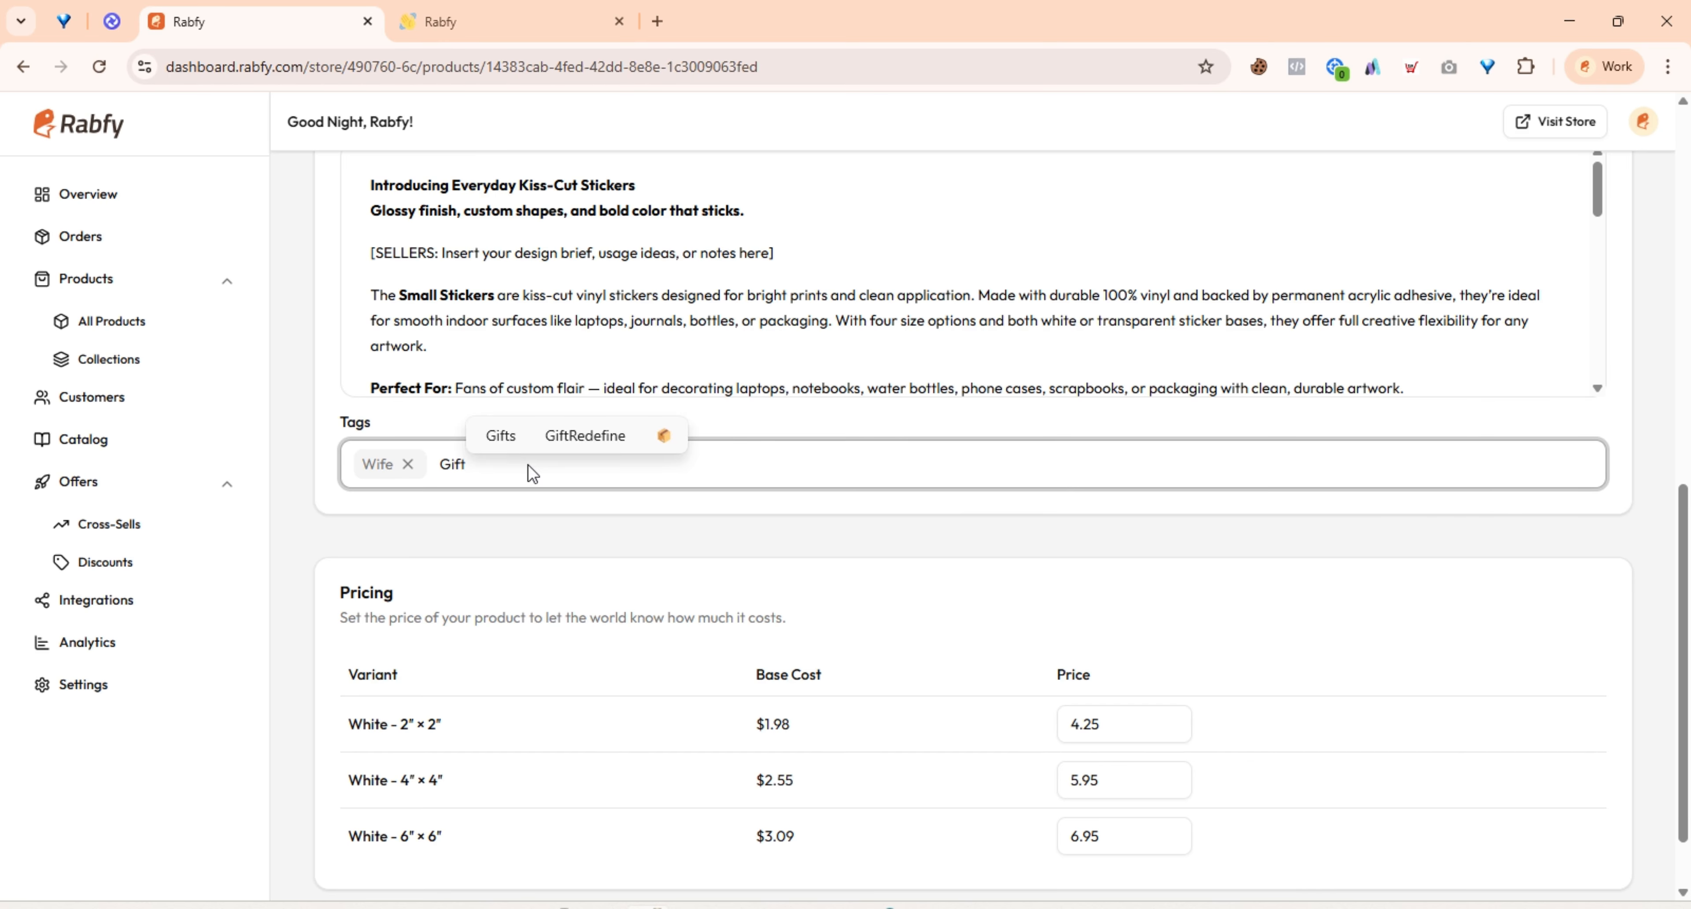
key(Return)
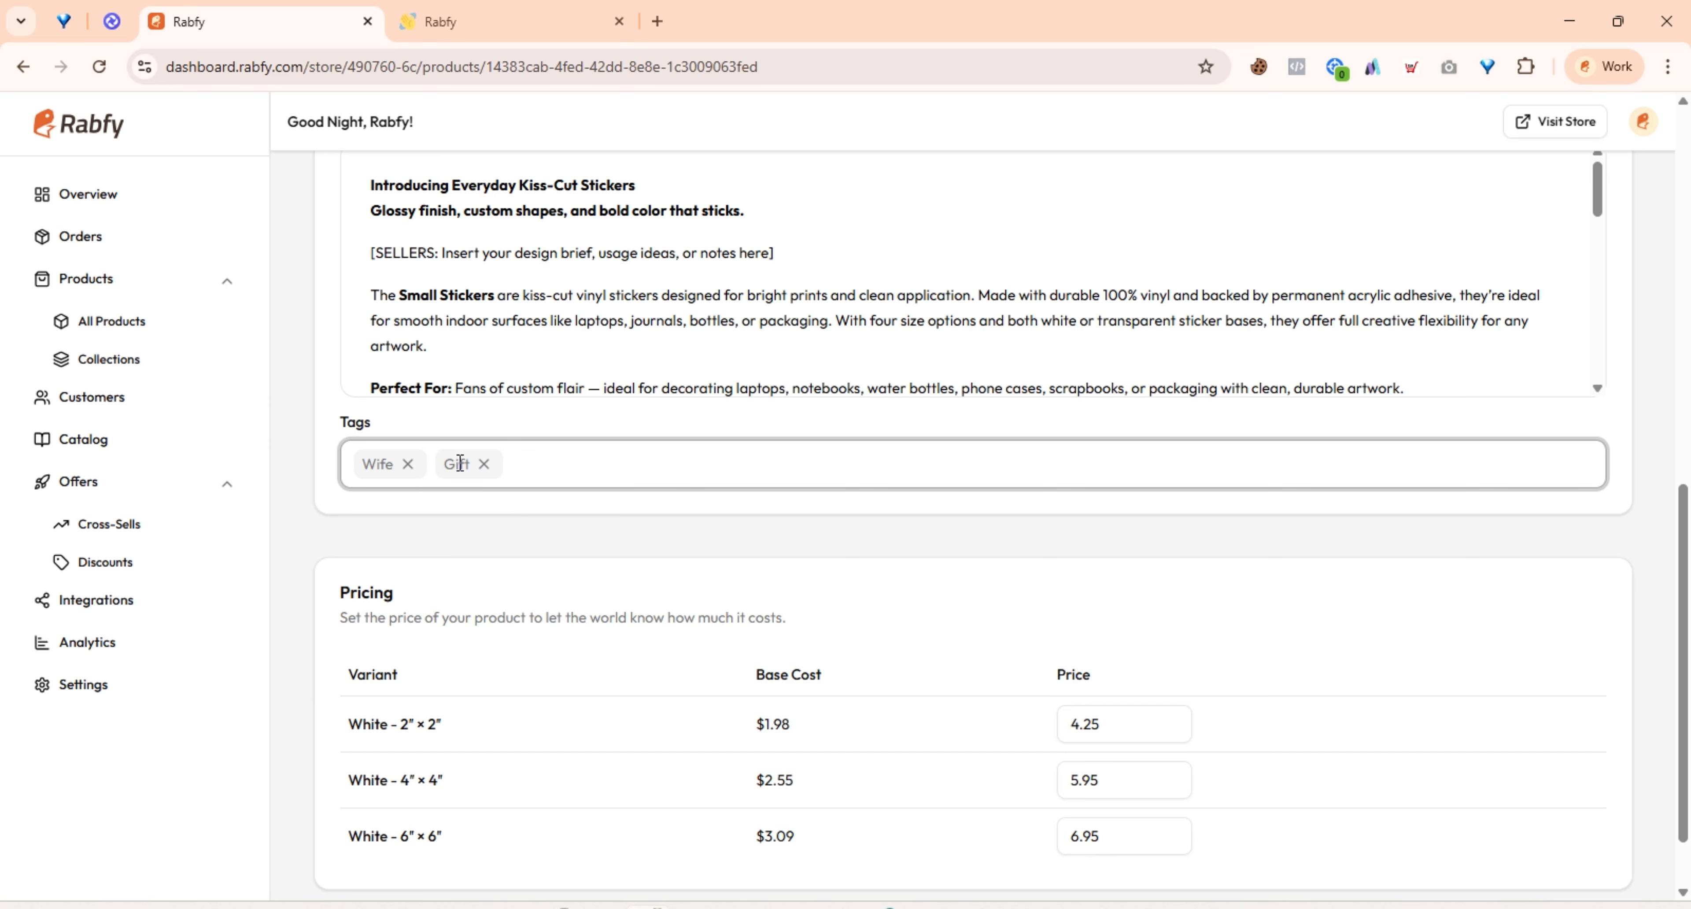
- Review the sticker product's pricing, images, title, handle, description and tags again
scroll(1309, 427, down, 2)
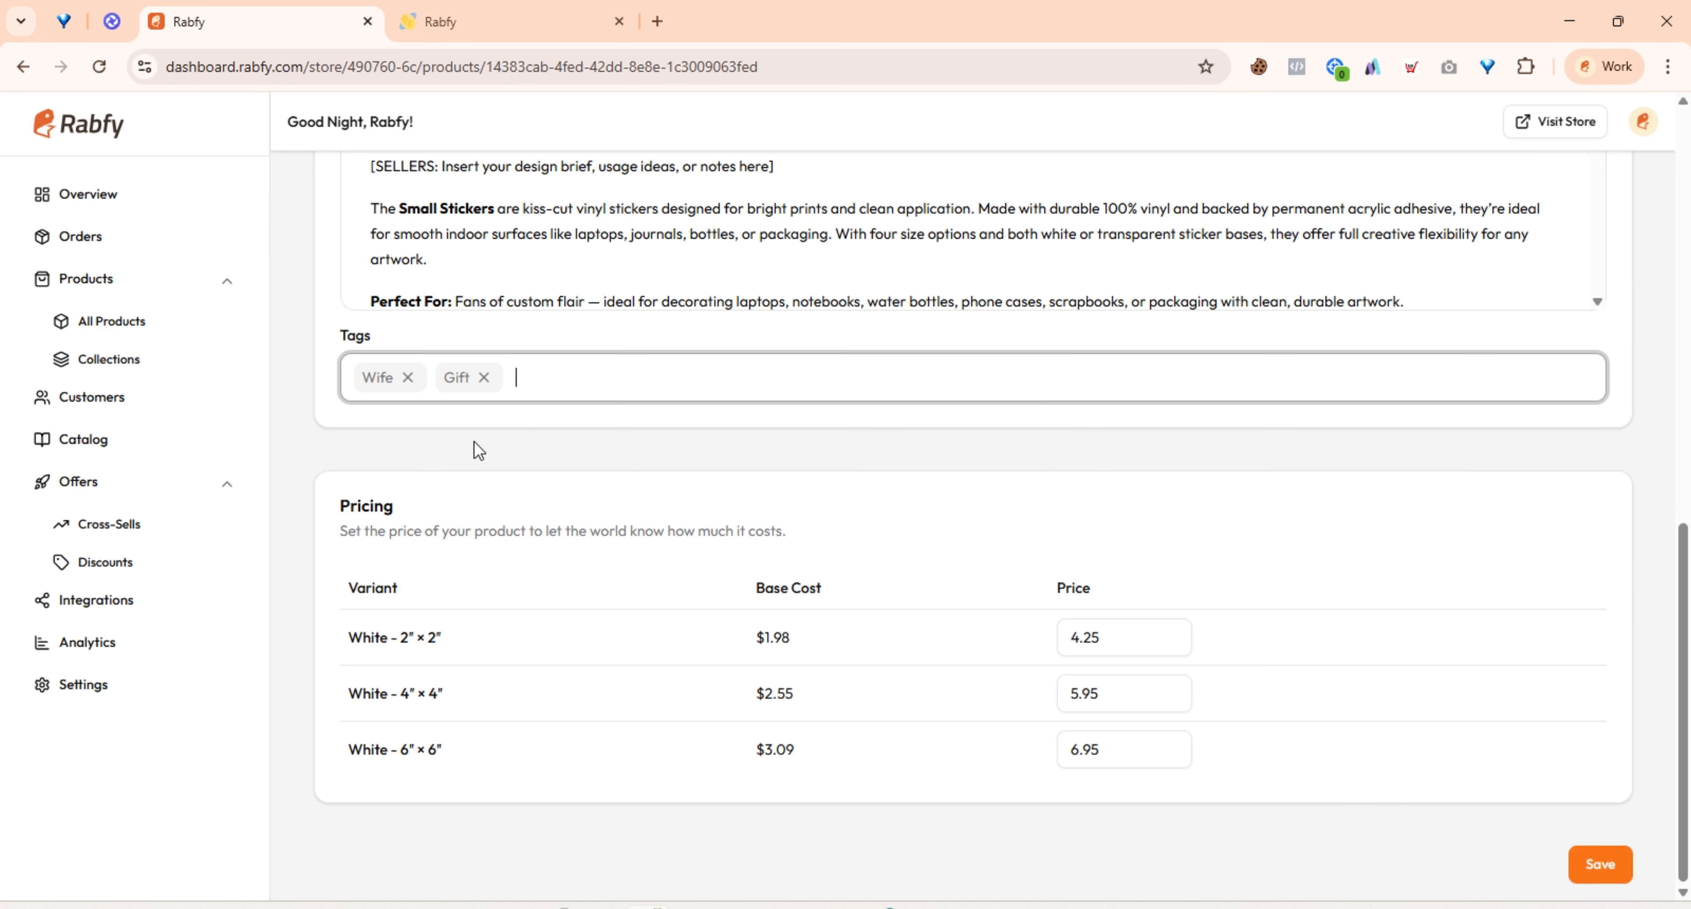
scroll(506, 590, up, 3)
scroll(496, 596, up, 4)
scroll(495, 598, up, 2)
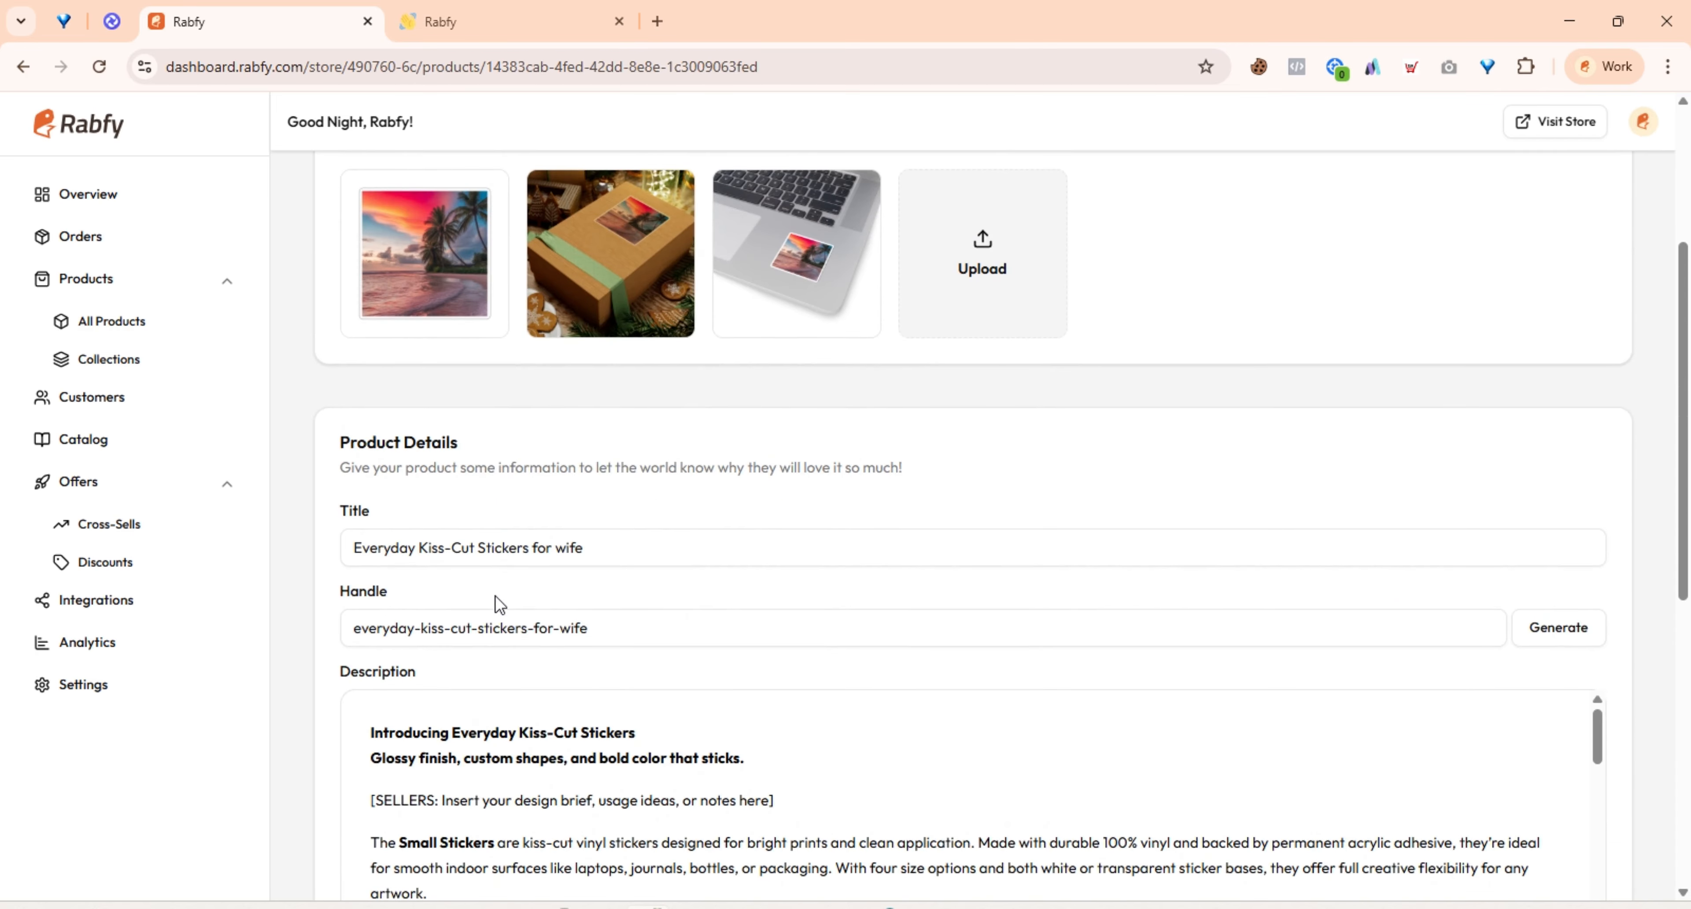
scroll(882, 653, up, 4)
scroll(880, 650, up, 2)
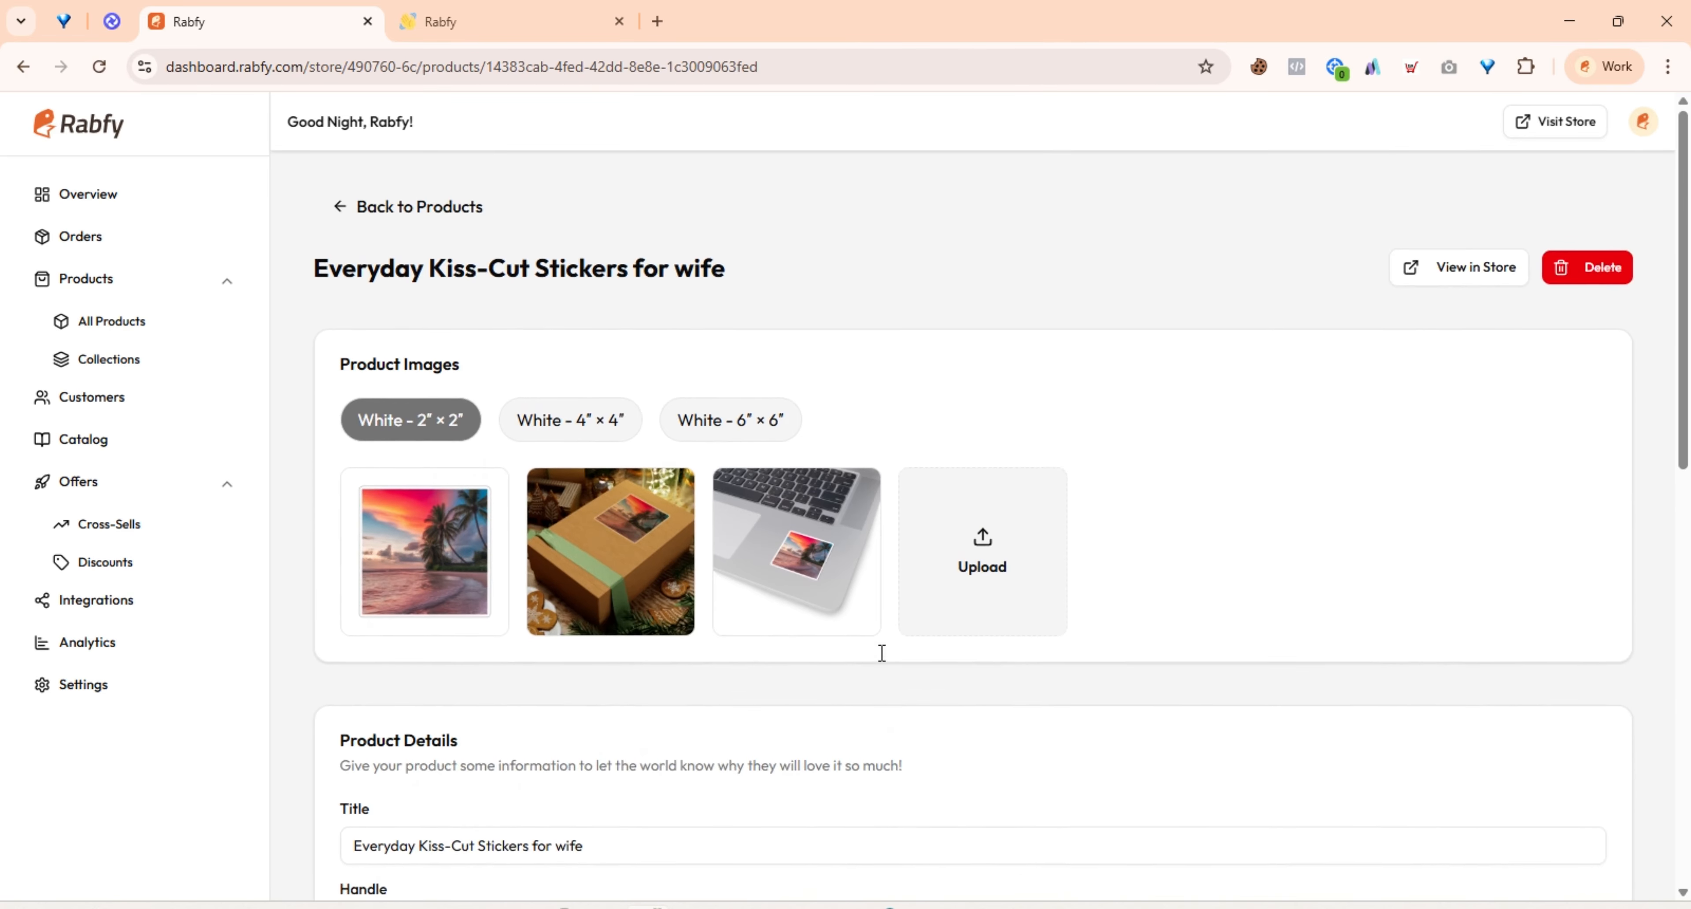
scroll(827, 657, down, 3)
double_click(431, 716)
triple_click(431, 716)
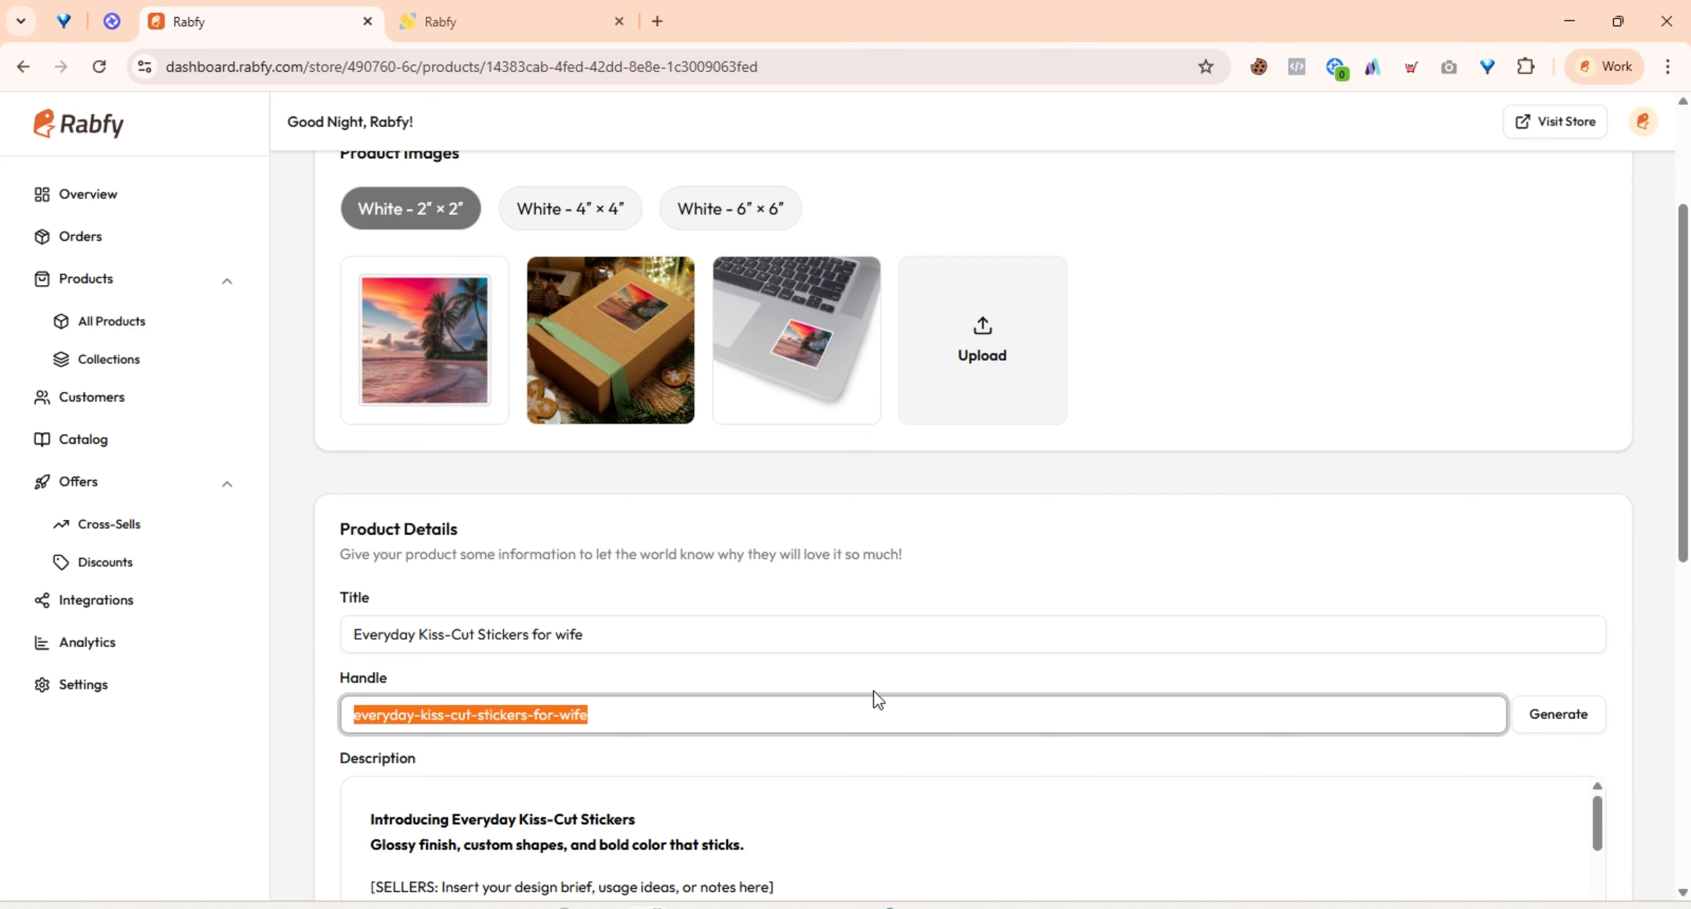
scroll(1572, 647, down, 2)
scroll(1572, 646, down, 4)
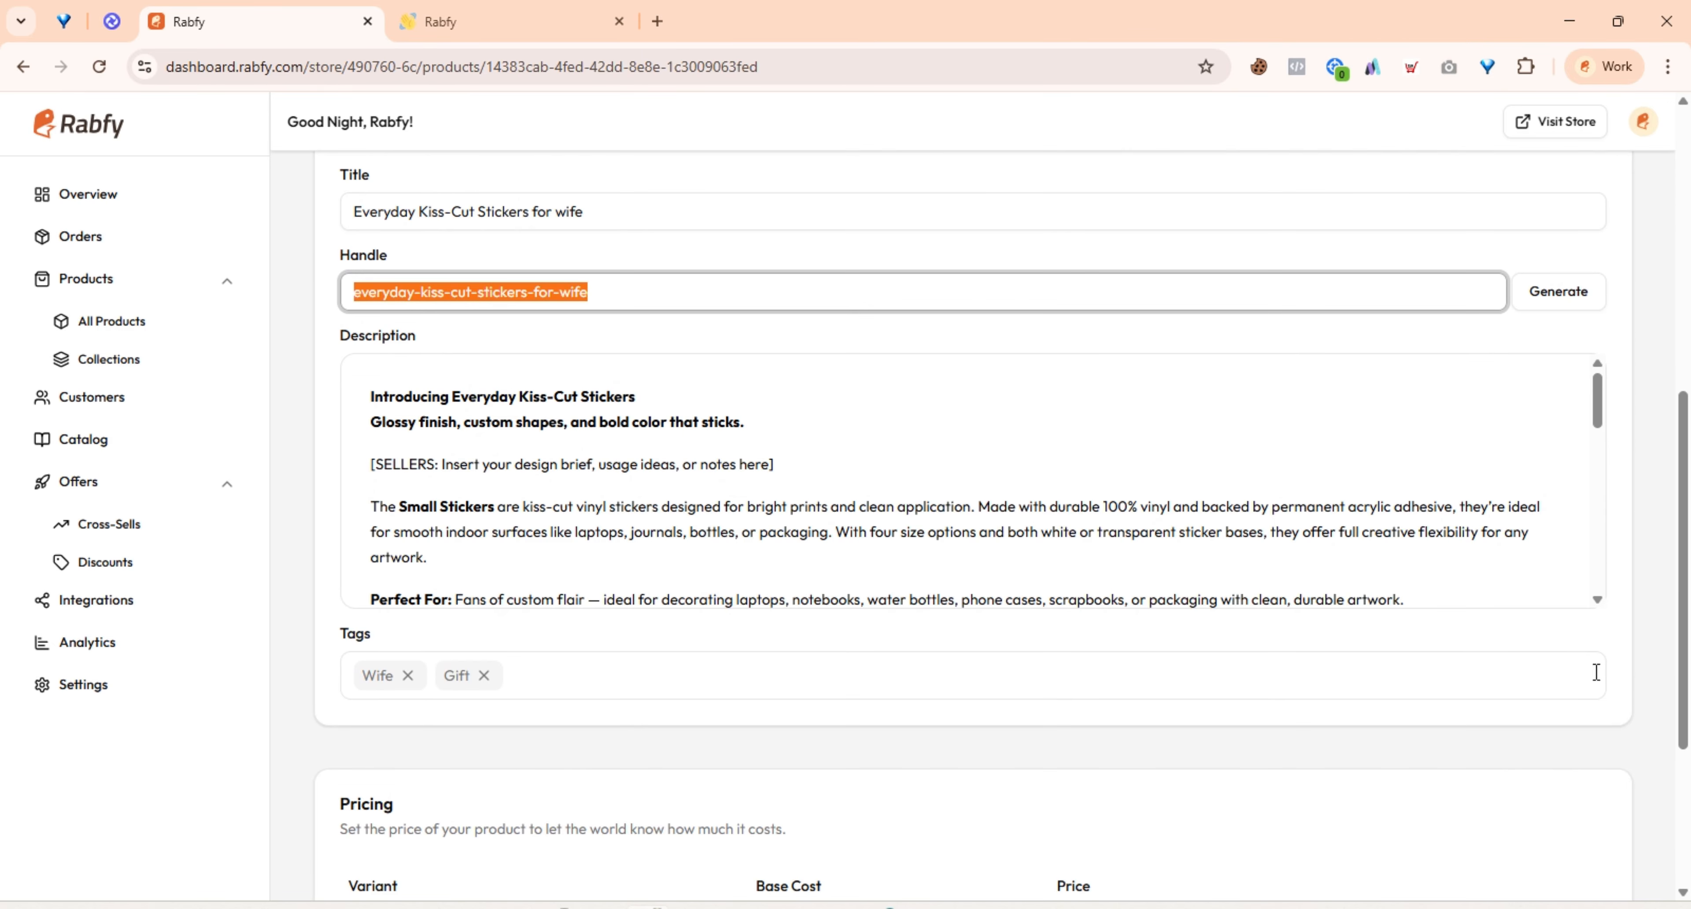
- Regenerate the sticker product's handle from its title and check the title and handle
scroll(1616, 676, up, 2)
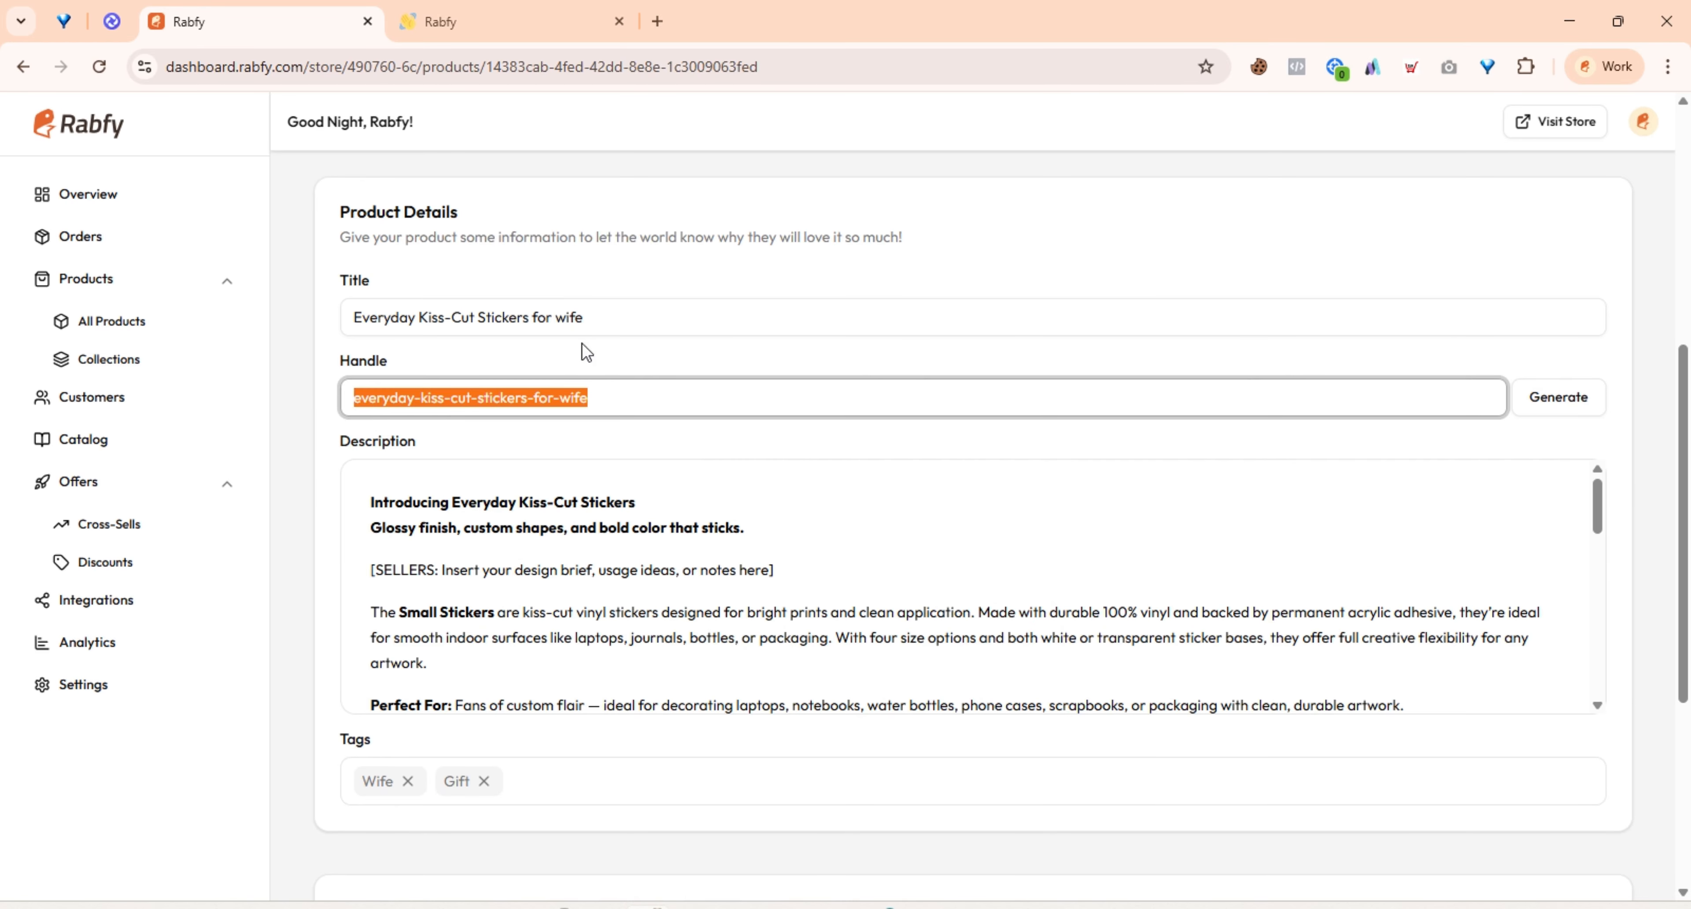
click(590, 314)
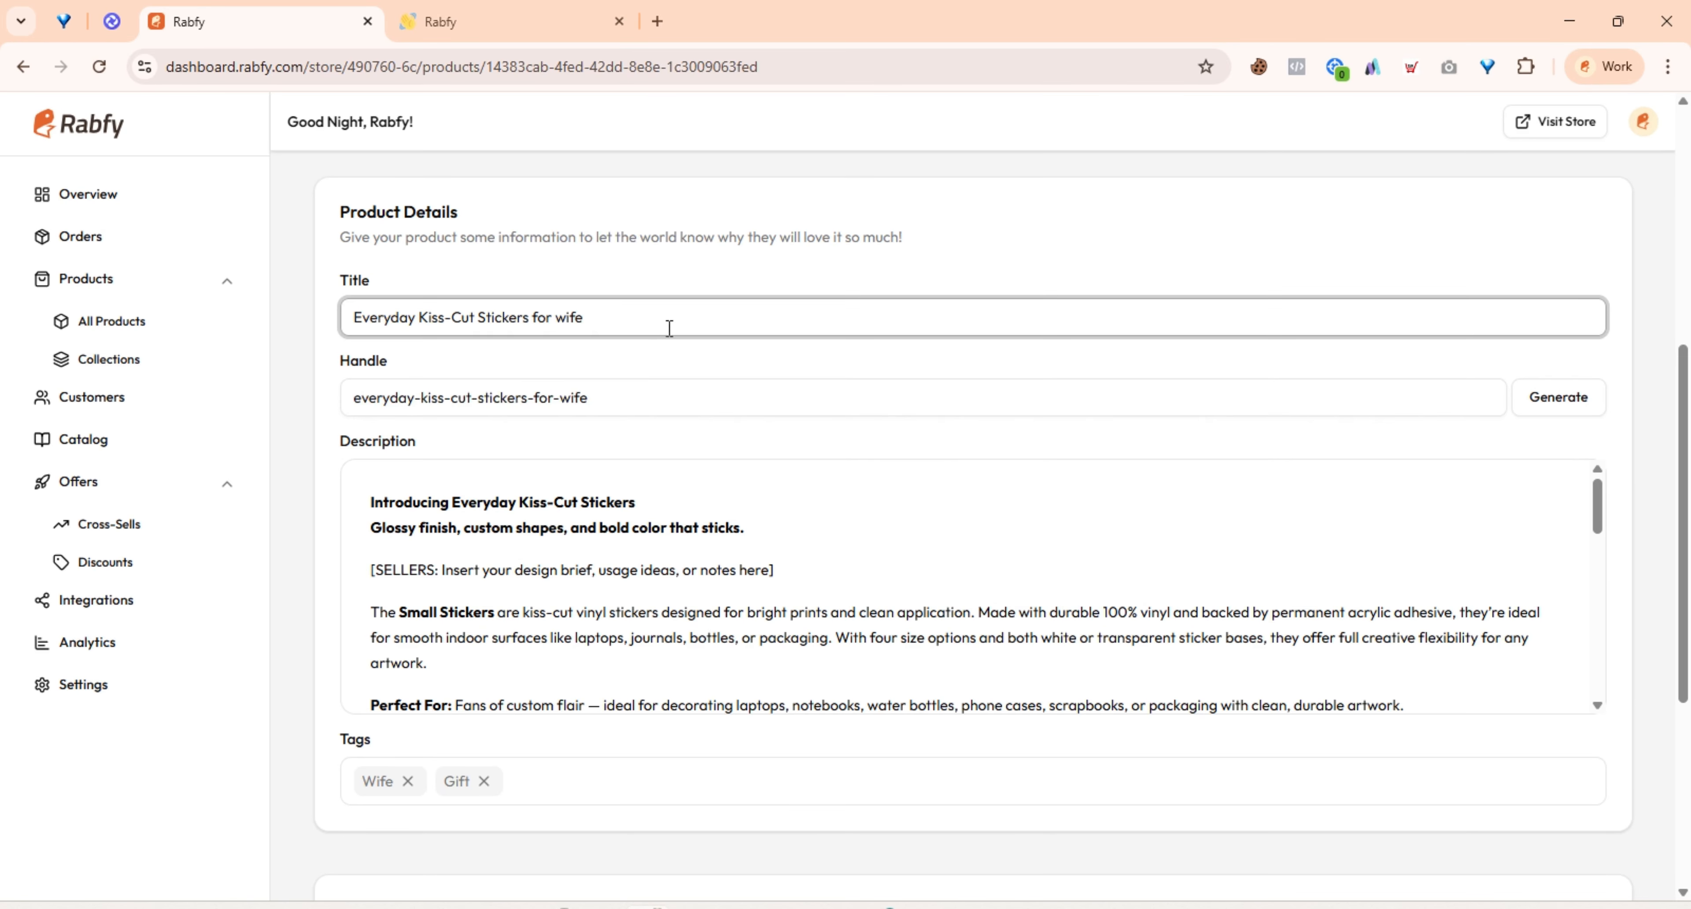
click(1580, 397)
scroll(600, 407, up, 4)
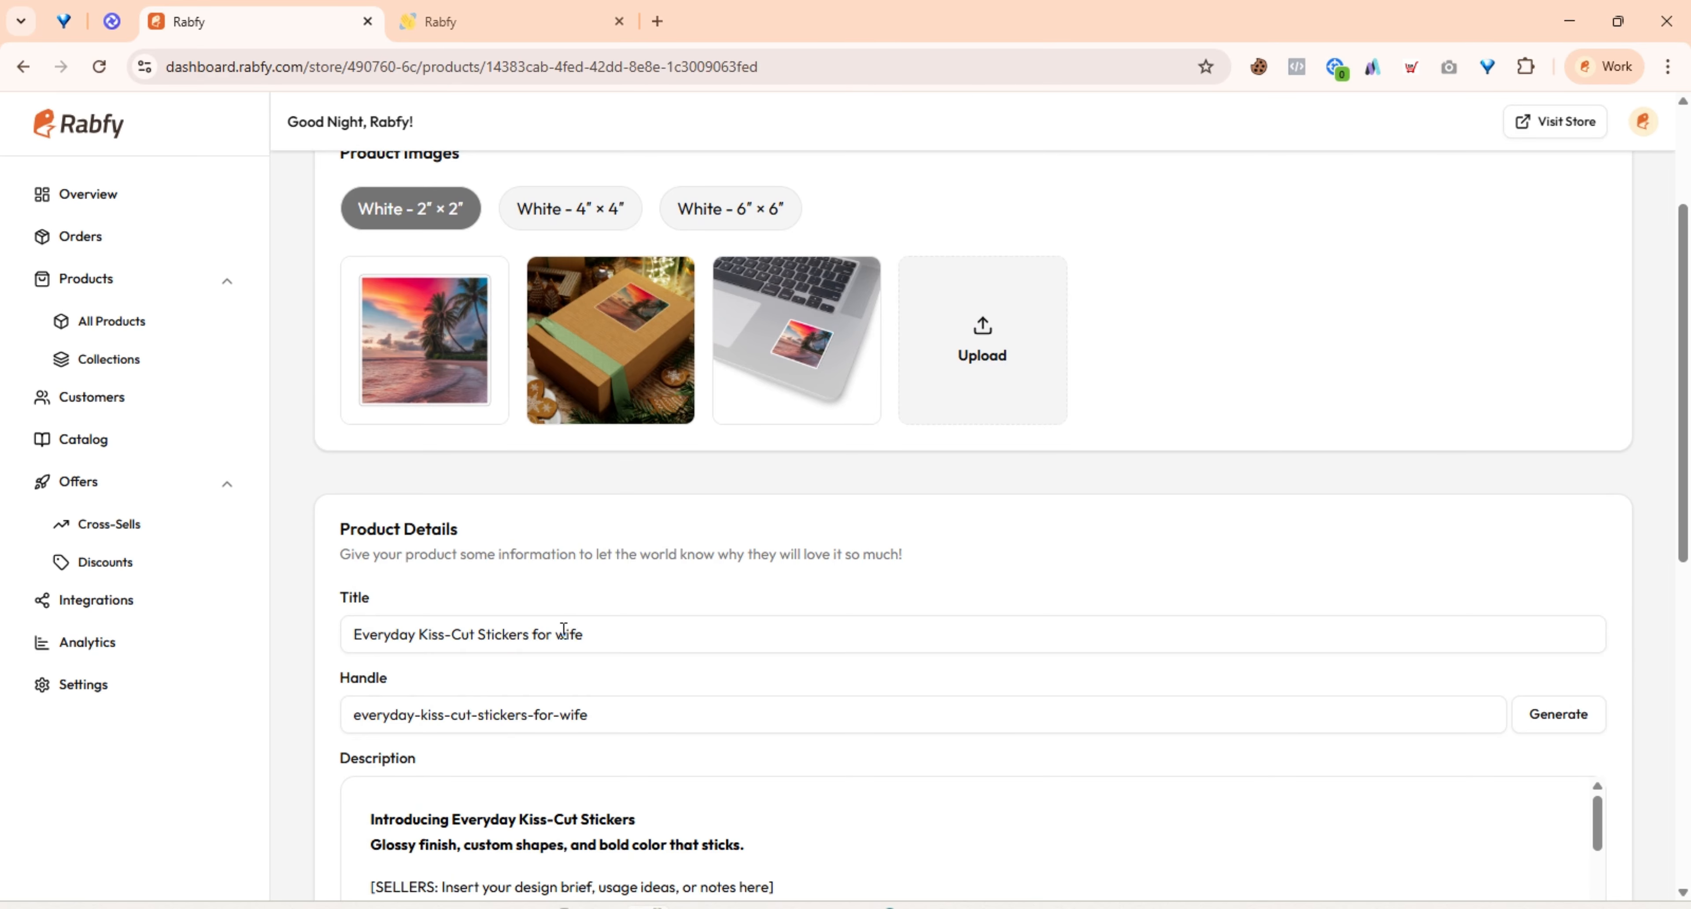
scroll(564, 629, up, 3)
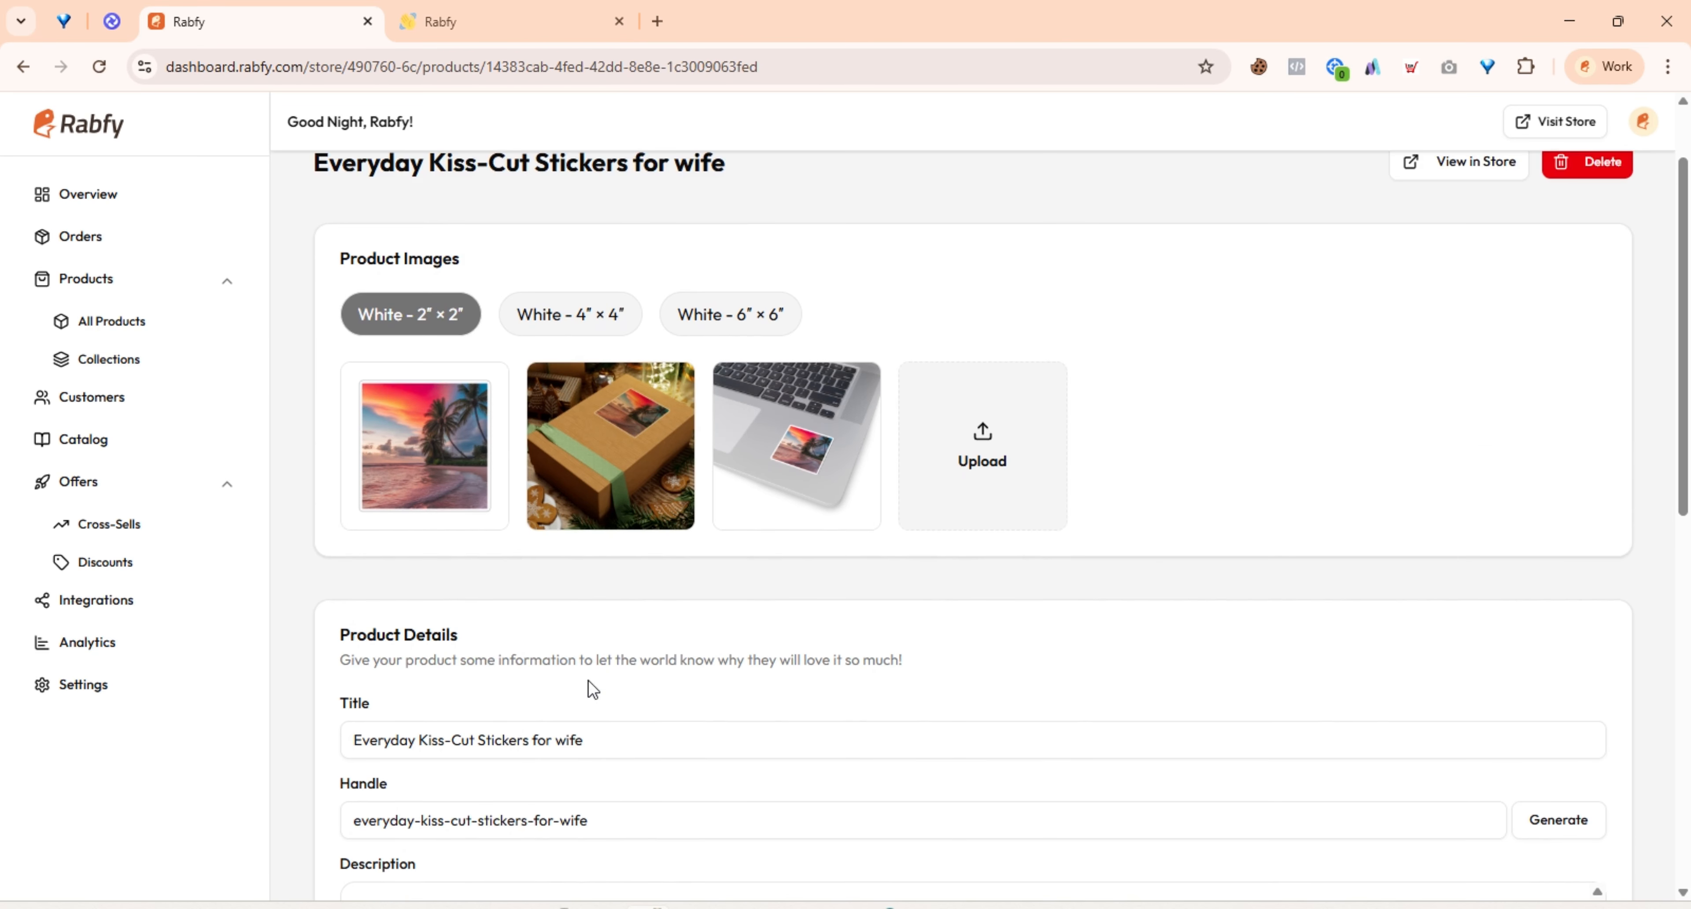
scroll(585, 687, down, 3)
click(687, 714)
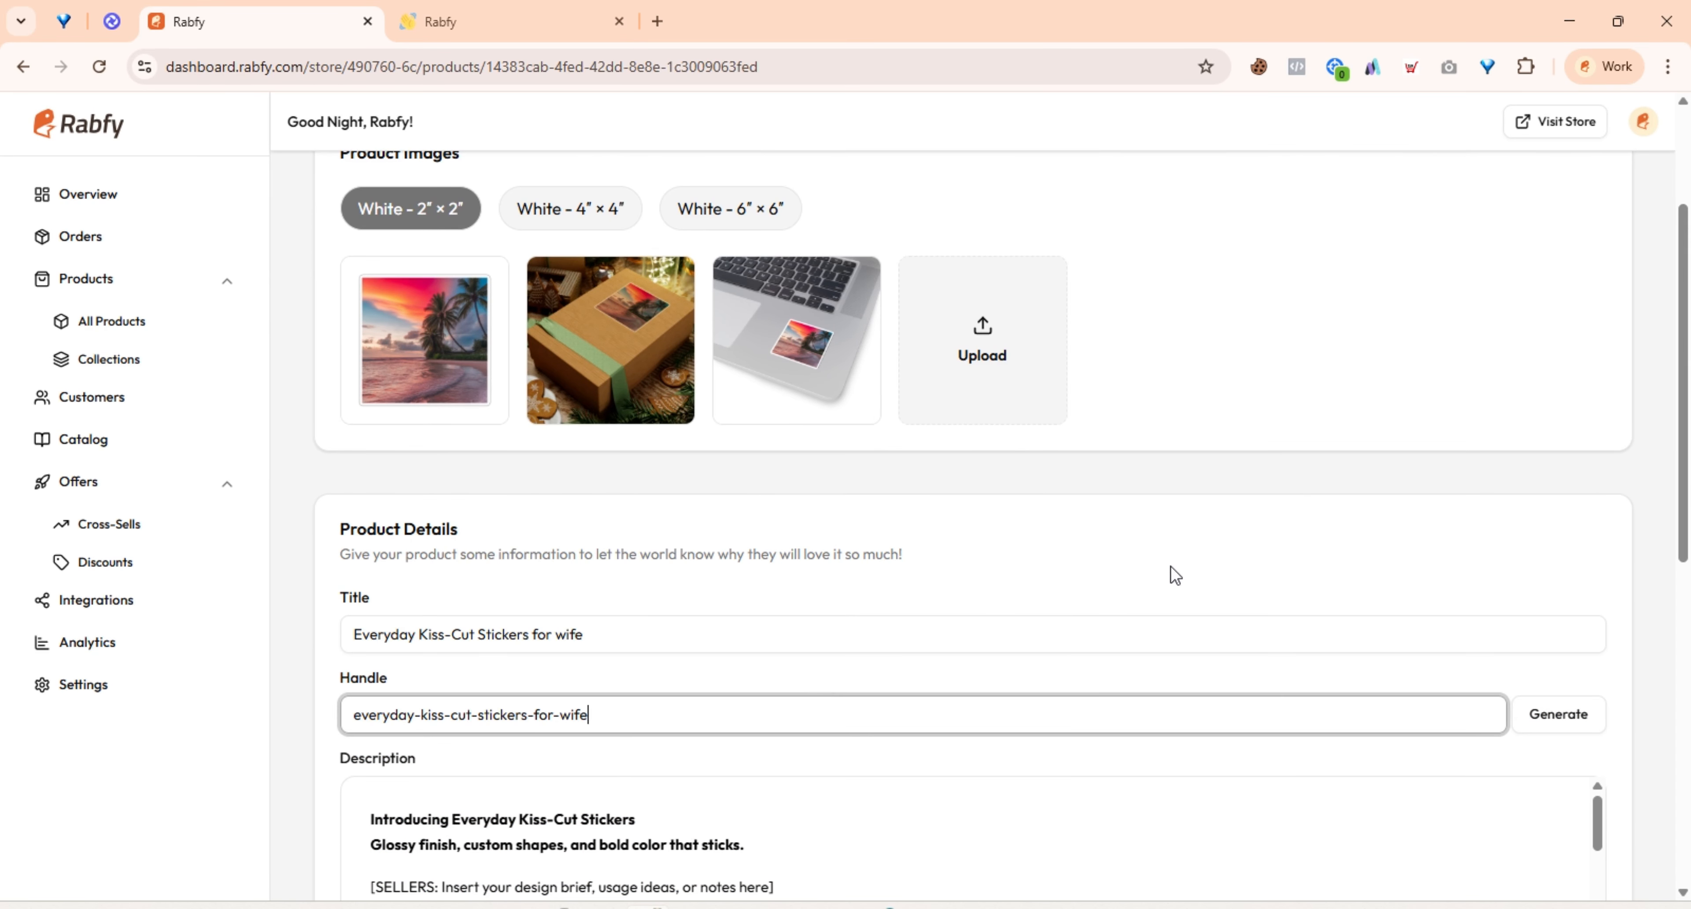
- View the product images of the White - 4" × 4" and White - 6" × 6" variants and return to White - 2" × 2"
scroll(1125, 567, up, 3)
click(560, 422)
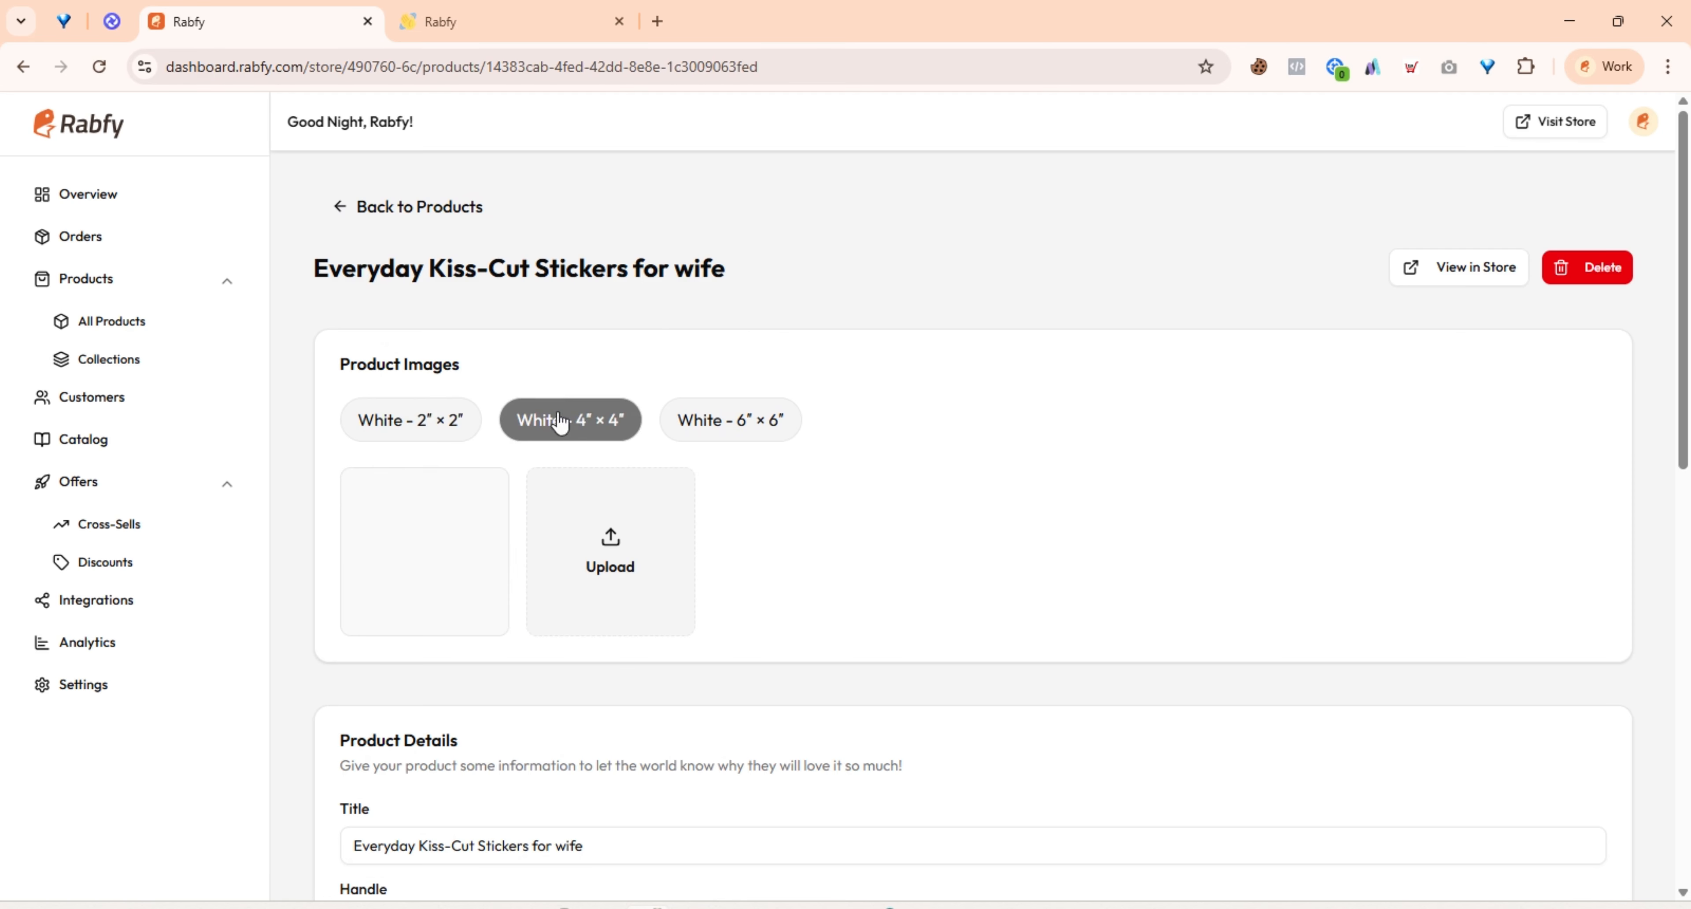
click(711, 428)
click(371, 422)
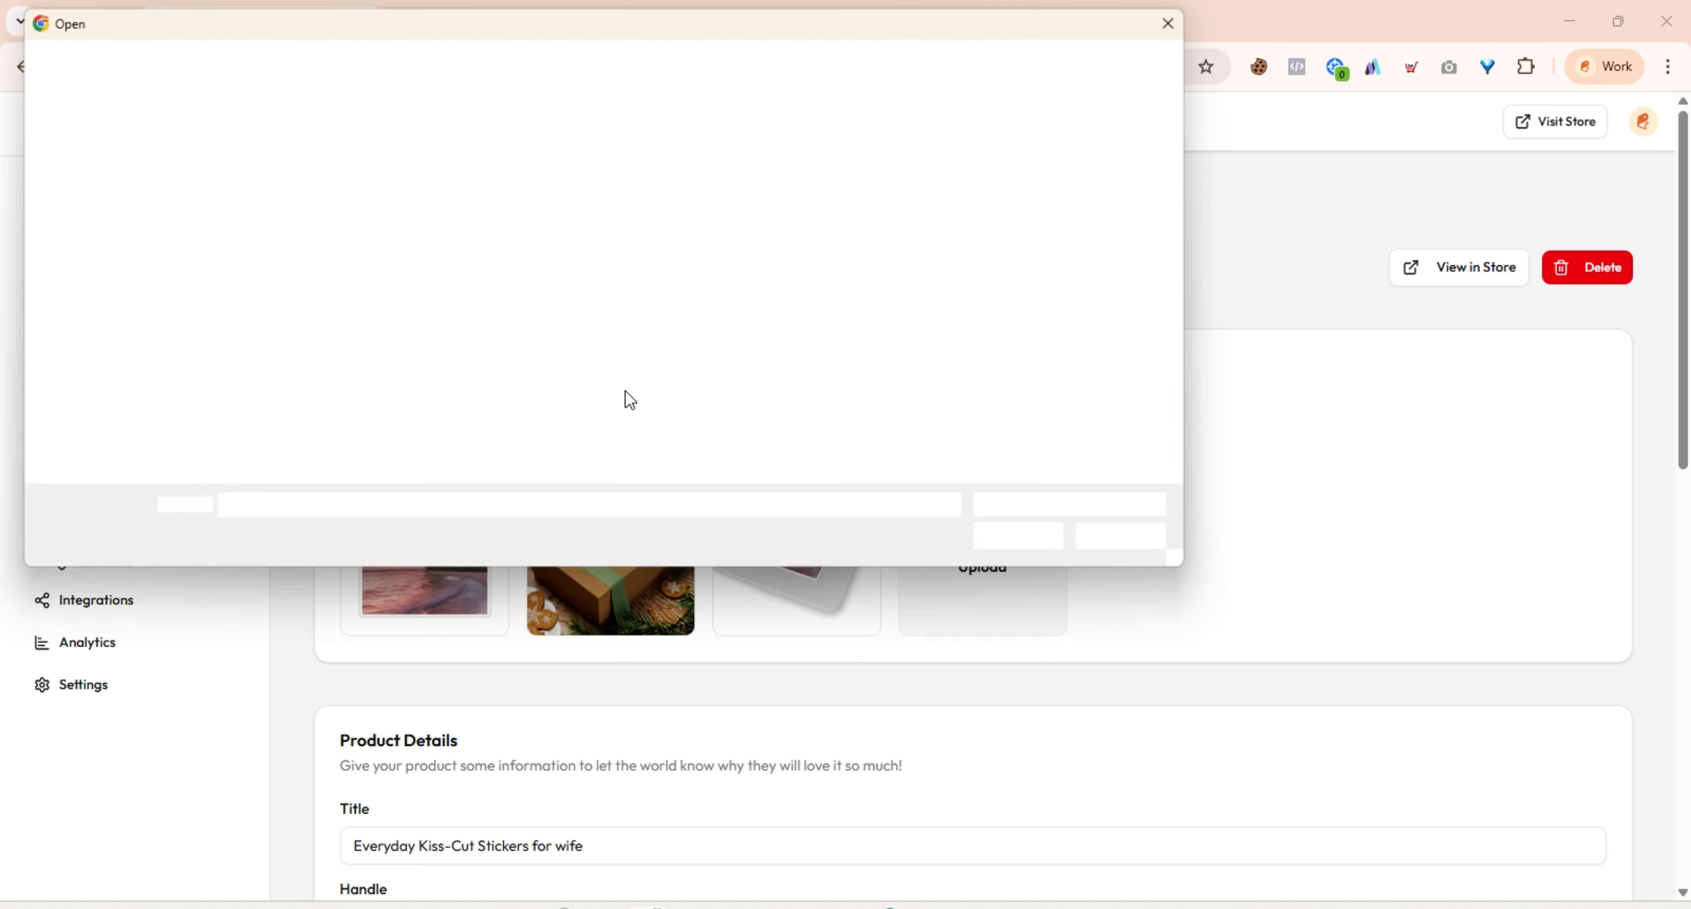
- Upload the orange Rabfy logo as the first image of the White - 2" × 2" variant and save the product
double_click(545, 329)
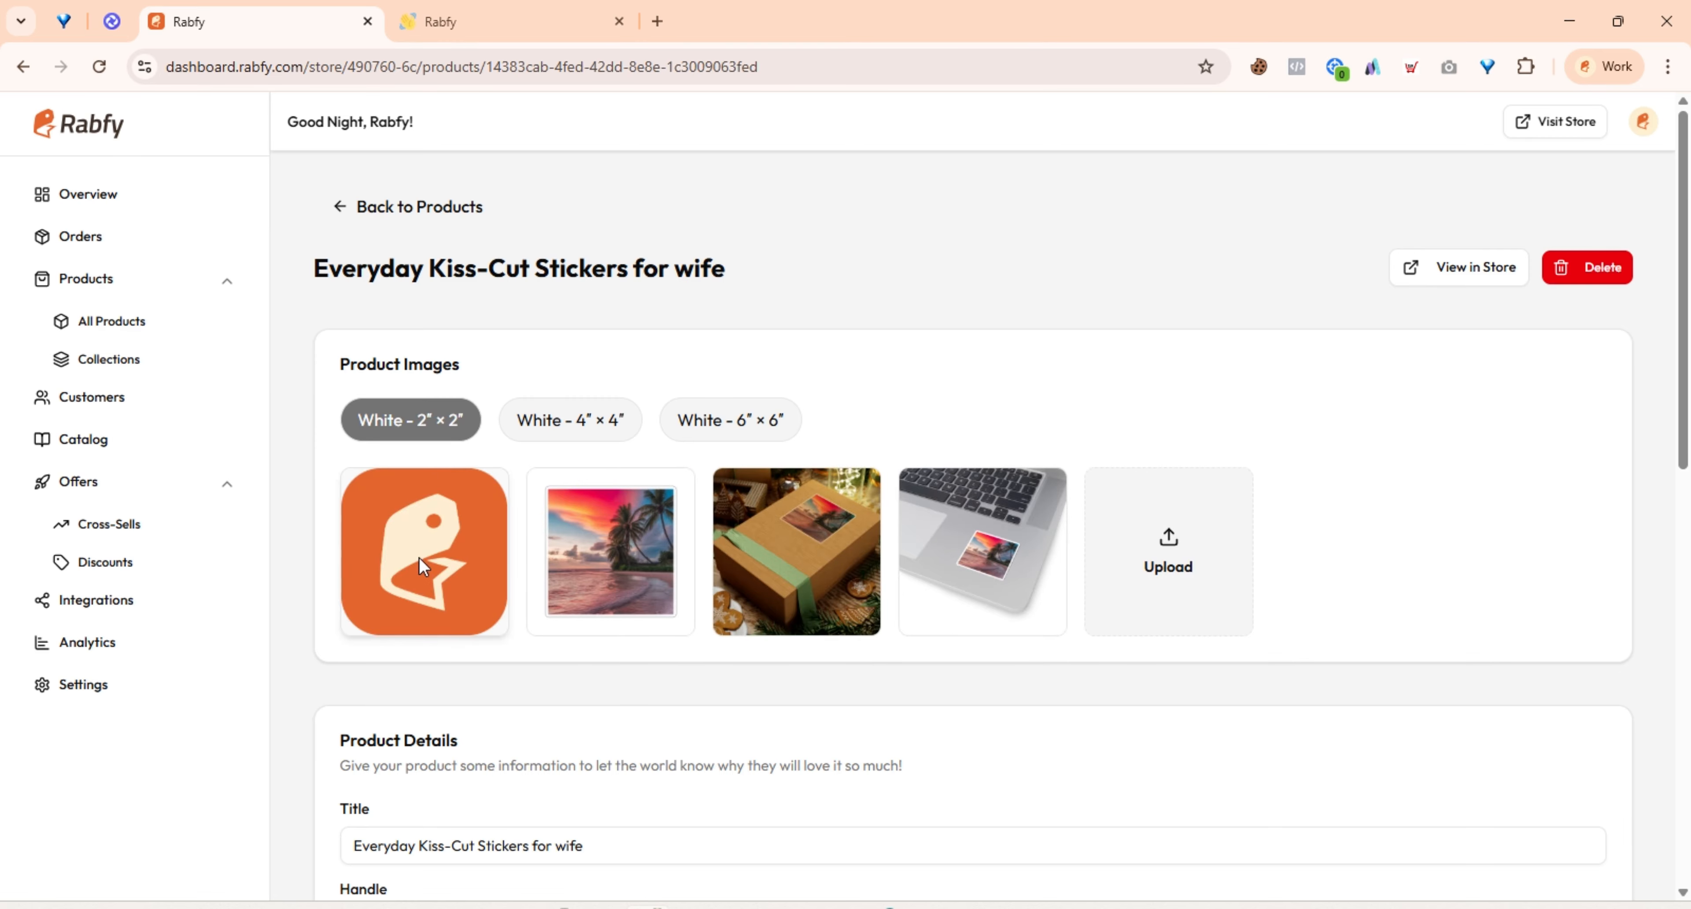
scroll(477, 593, down, 6)
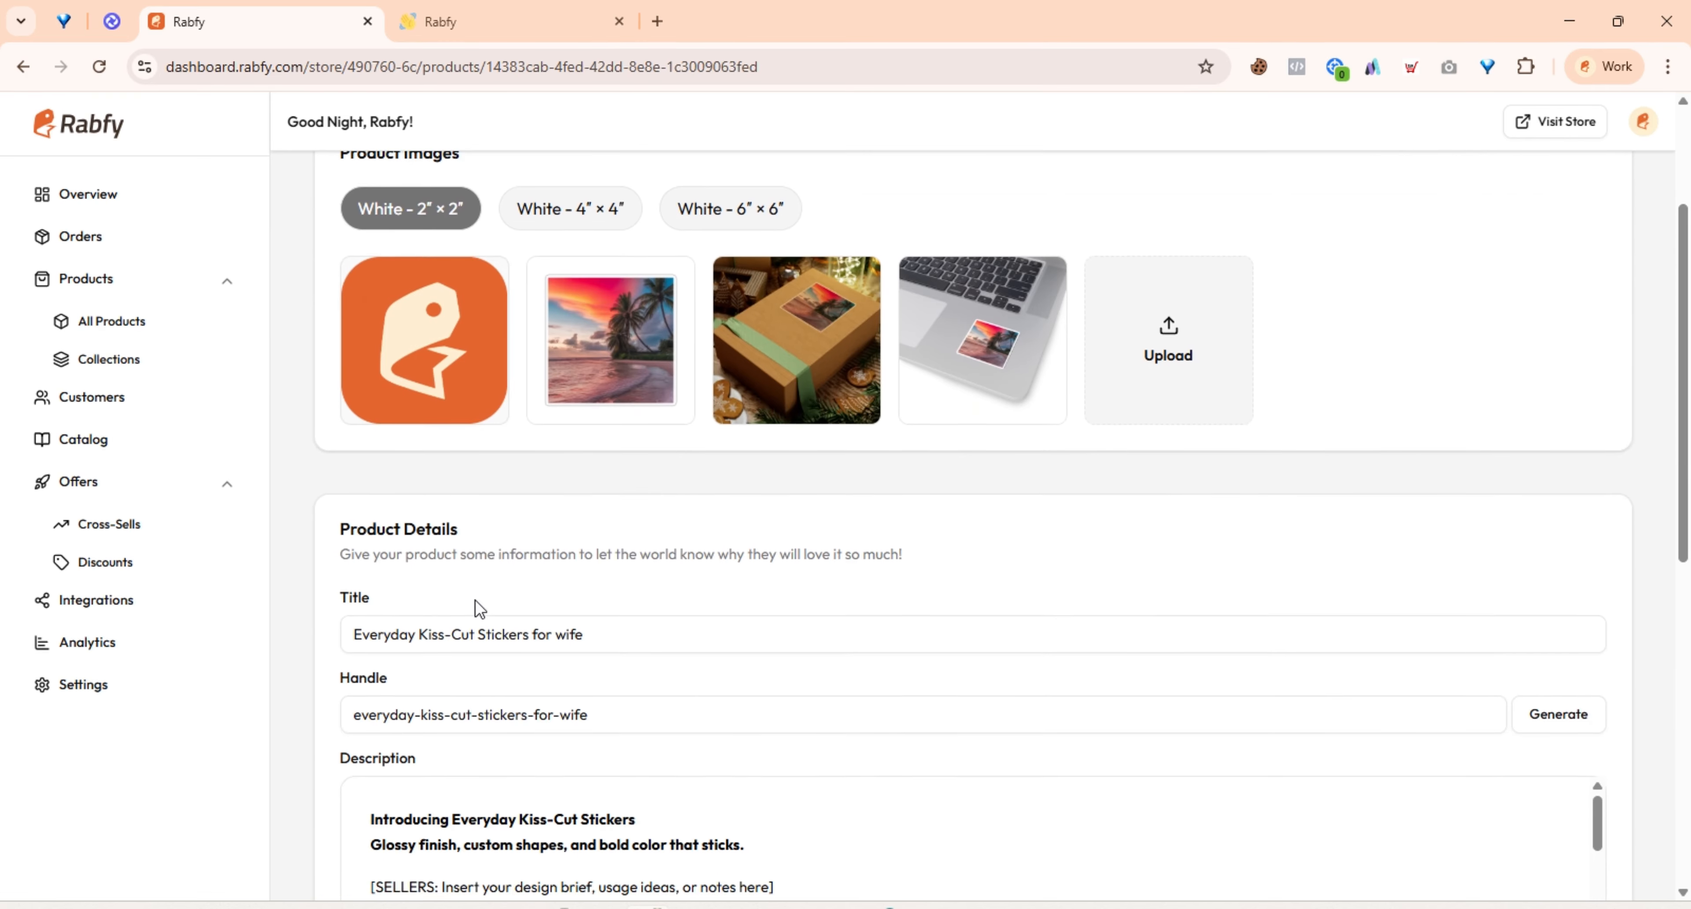
scroll(476, 599, down, 6)
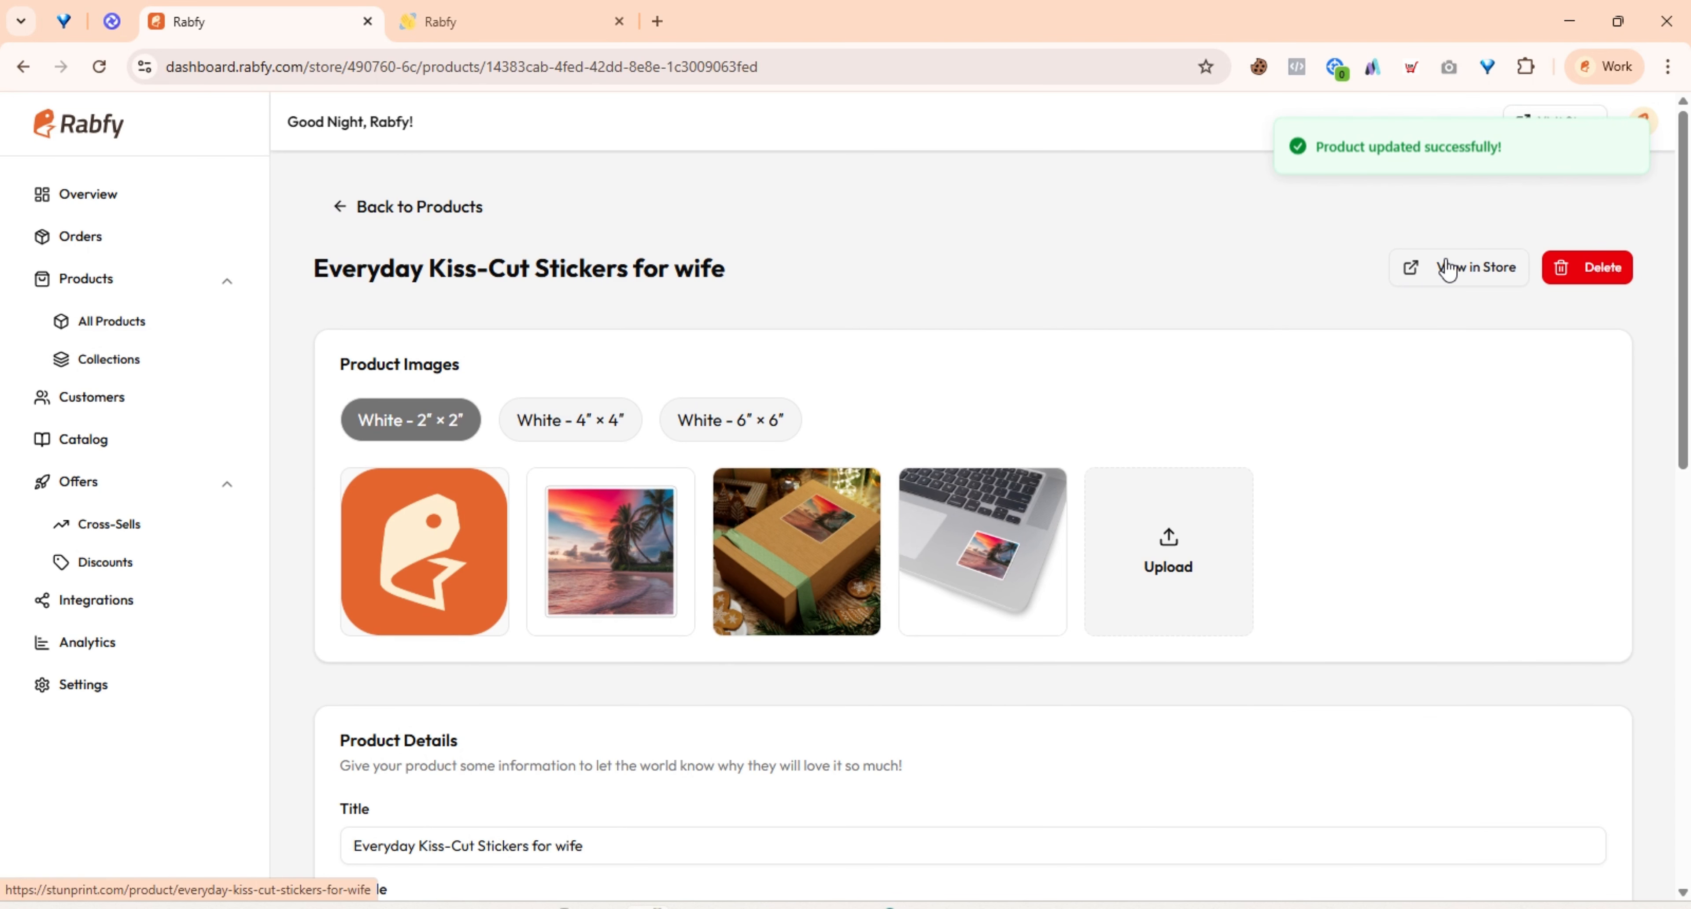
- Open the sticker product's live store page and examine its main image, thumbnails, price and size options
click(1476, 266)
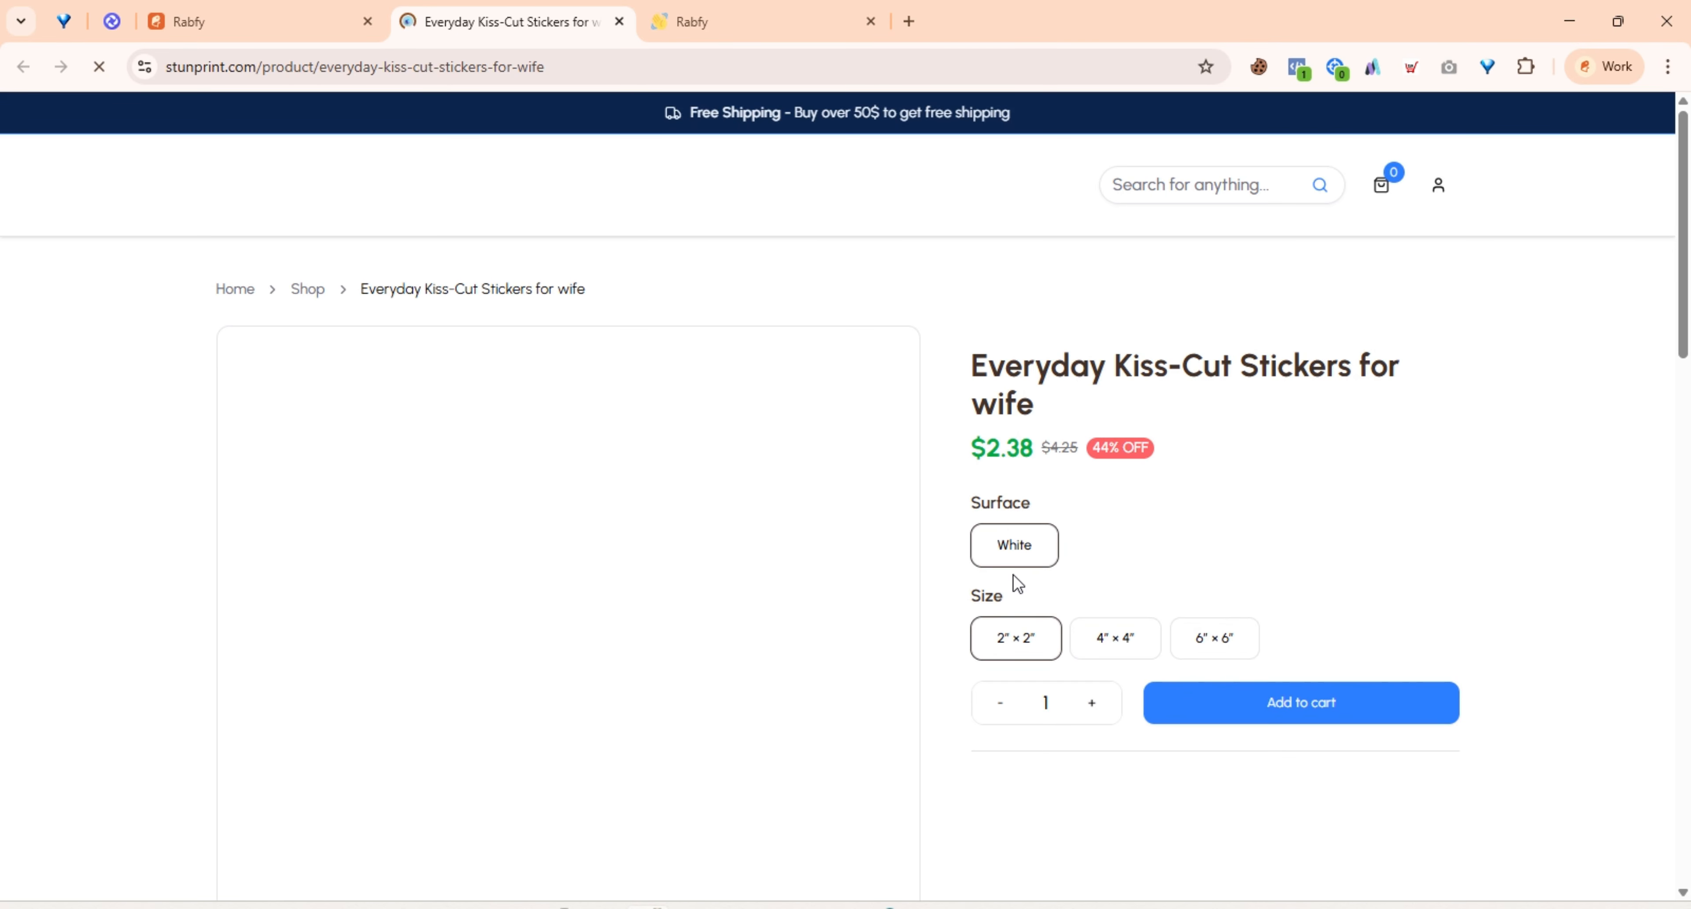
scroll(991, 546, down, 5)
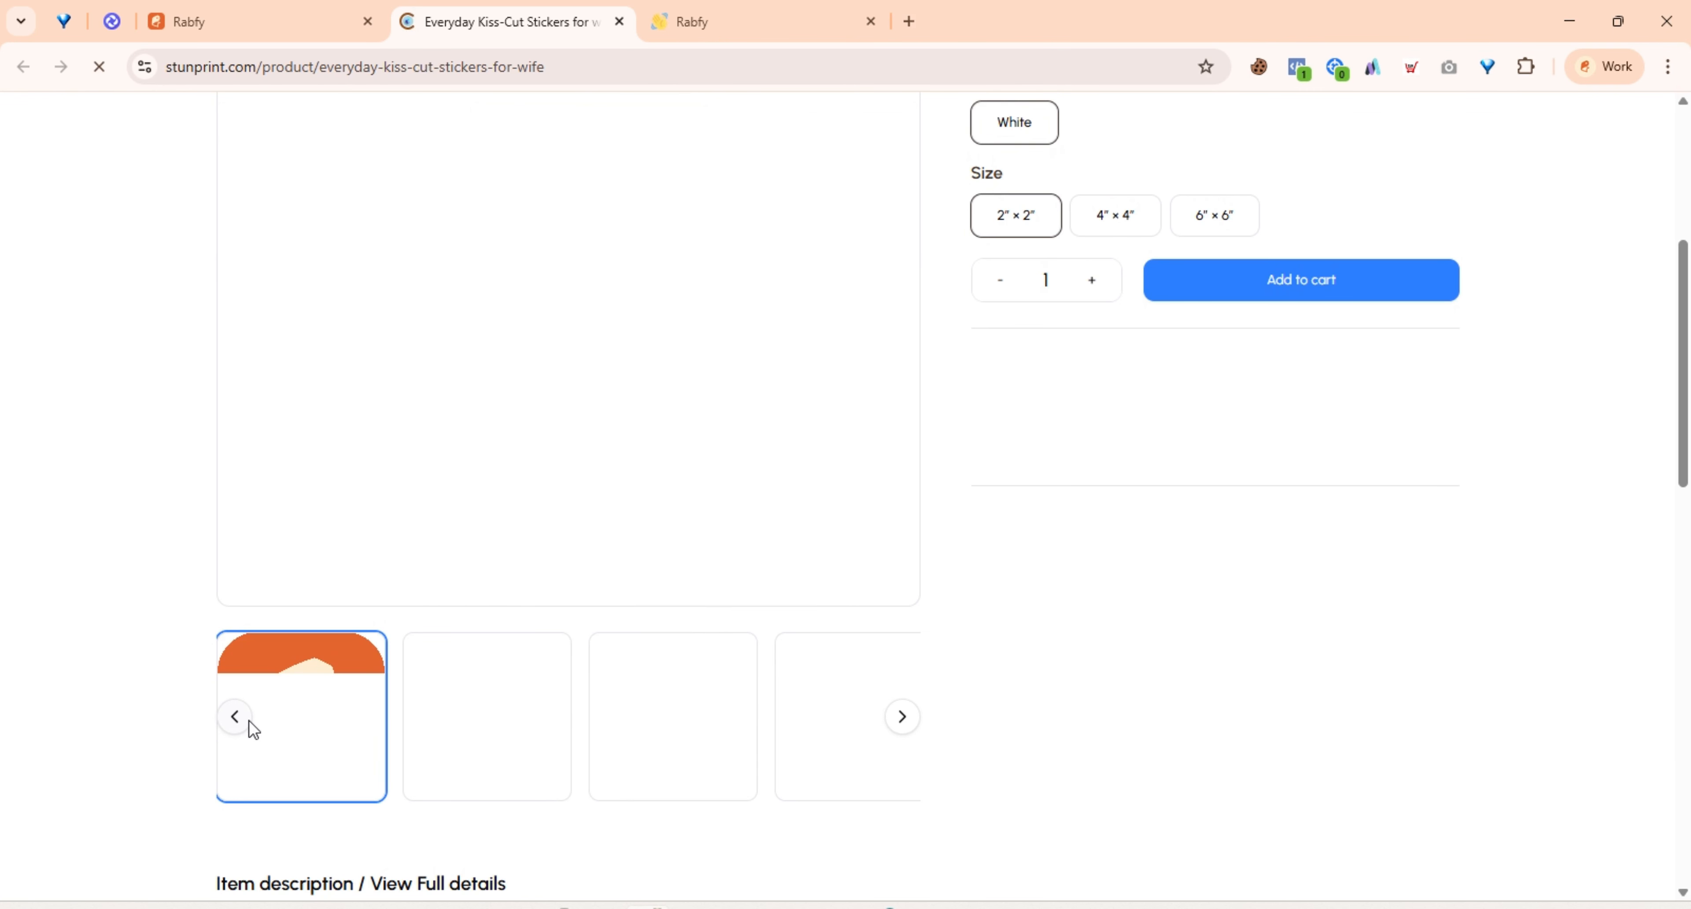
scroll(240, 720, up, 5)
scroll(448, 636, down, 2)
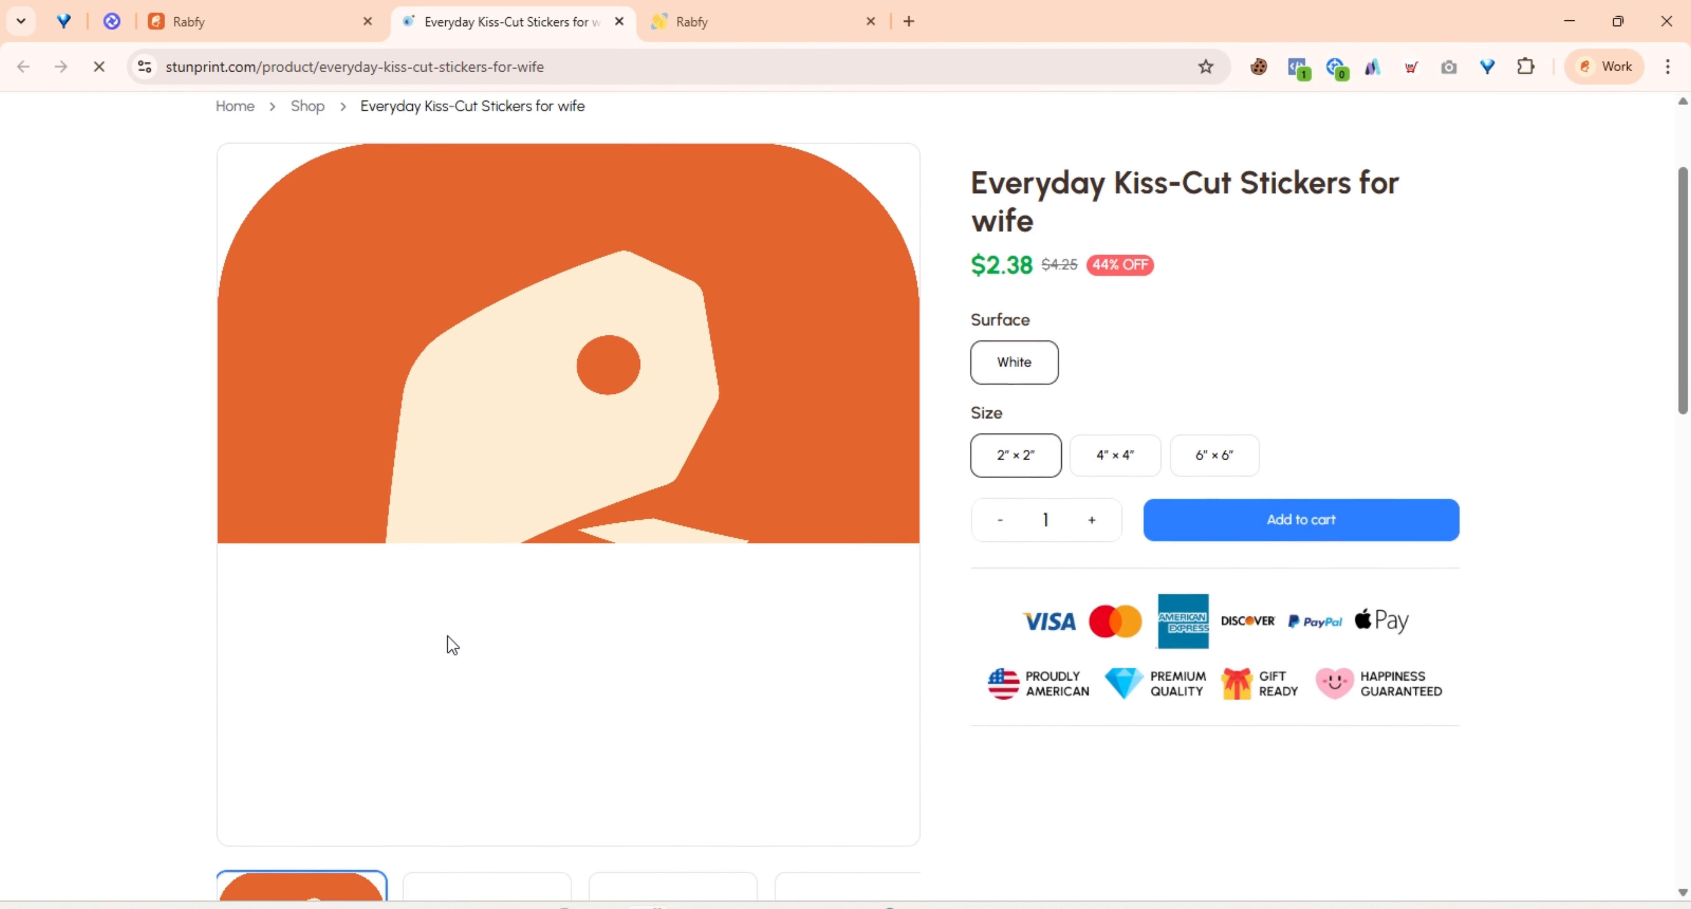
scroll(448, 636, down, 5)
scroll(448, 636, up, 3)
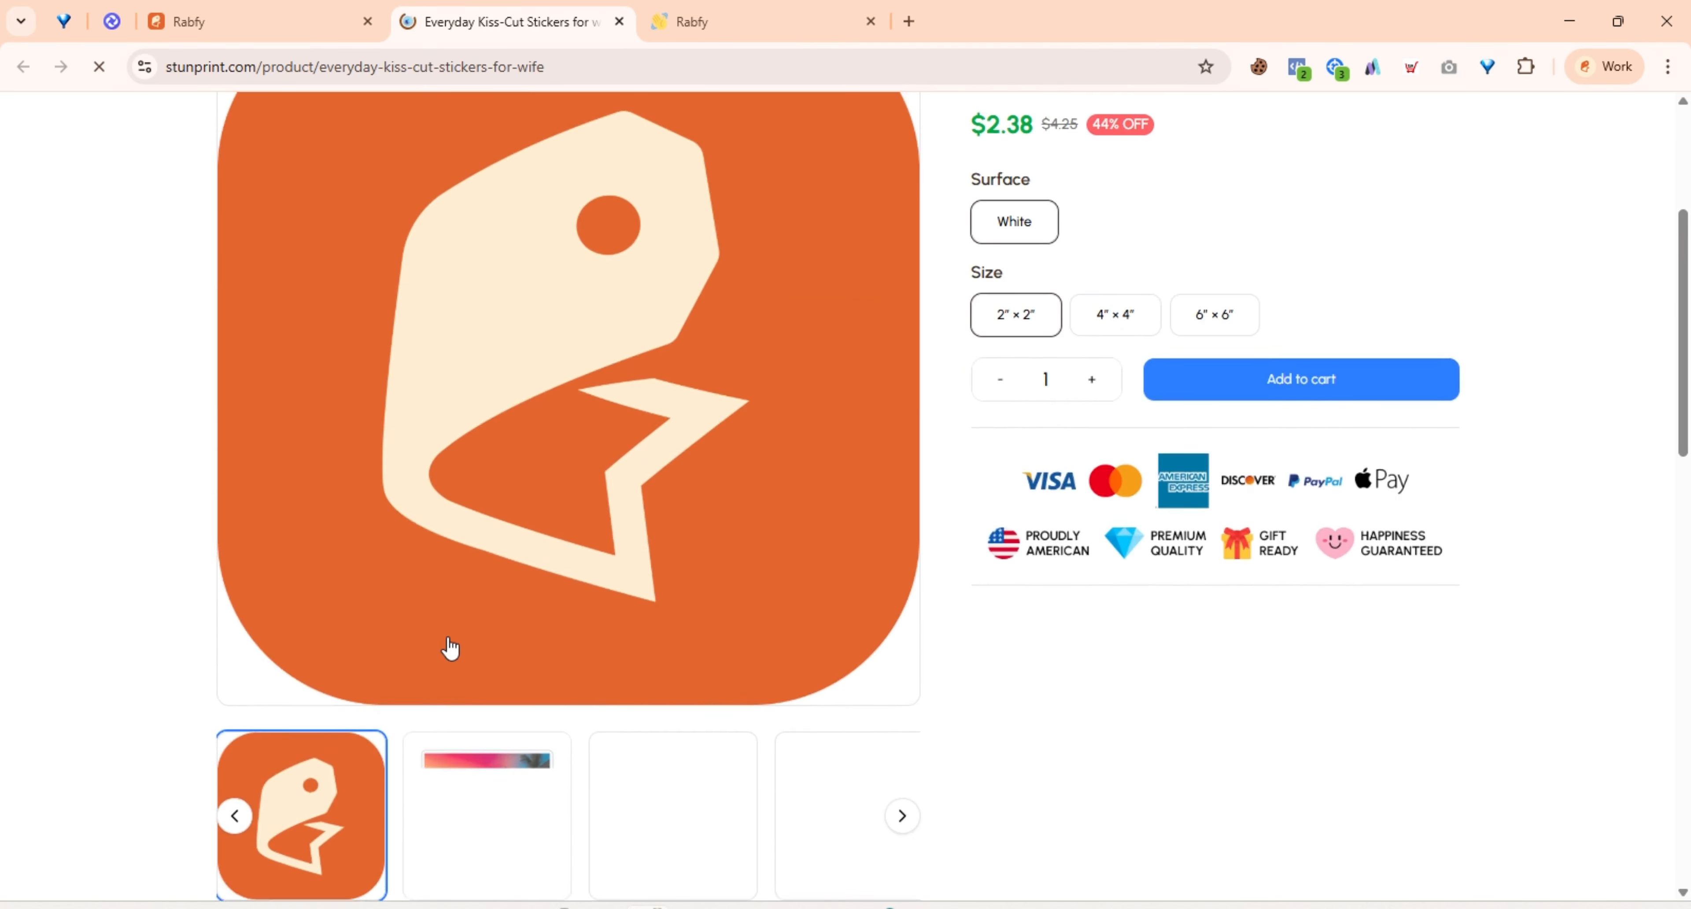
scroll(447, 637, up, 4)
scroll(525, 672, down, 6)
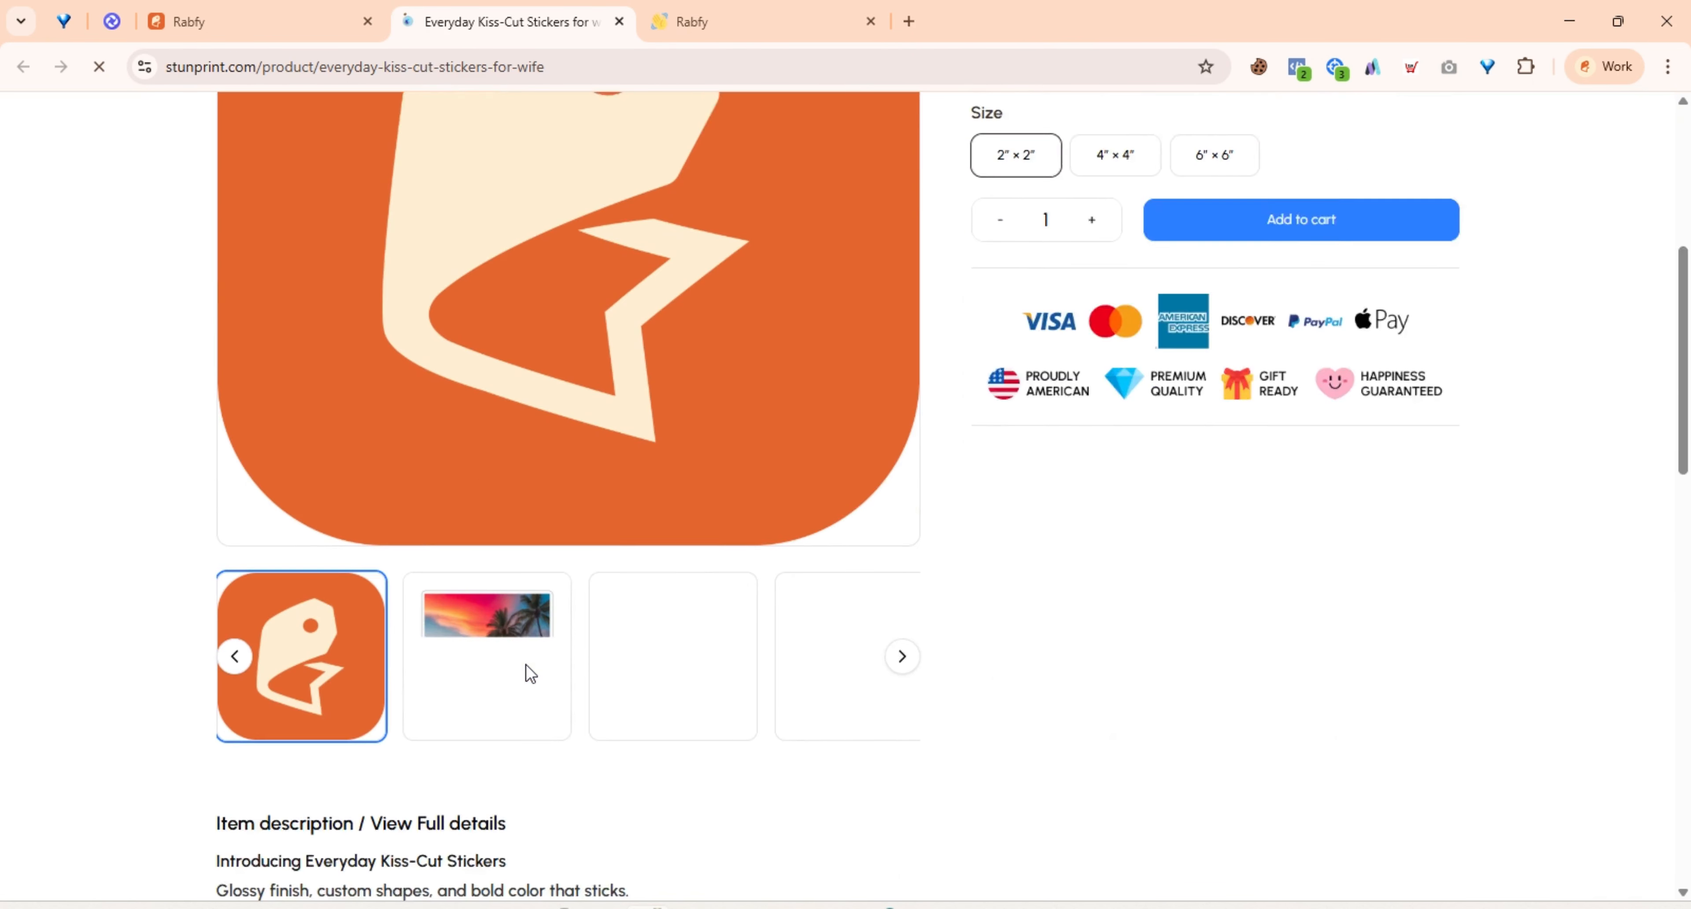
scroll(529, 672, down, 1)
- Return to the product's editing page in the Rabfy dashboard and review its tags and variant pricing
key(ctrl+shift+Tab)
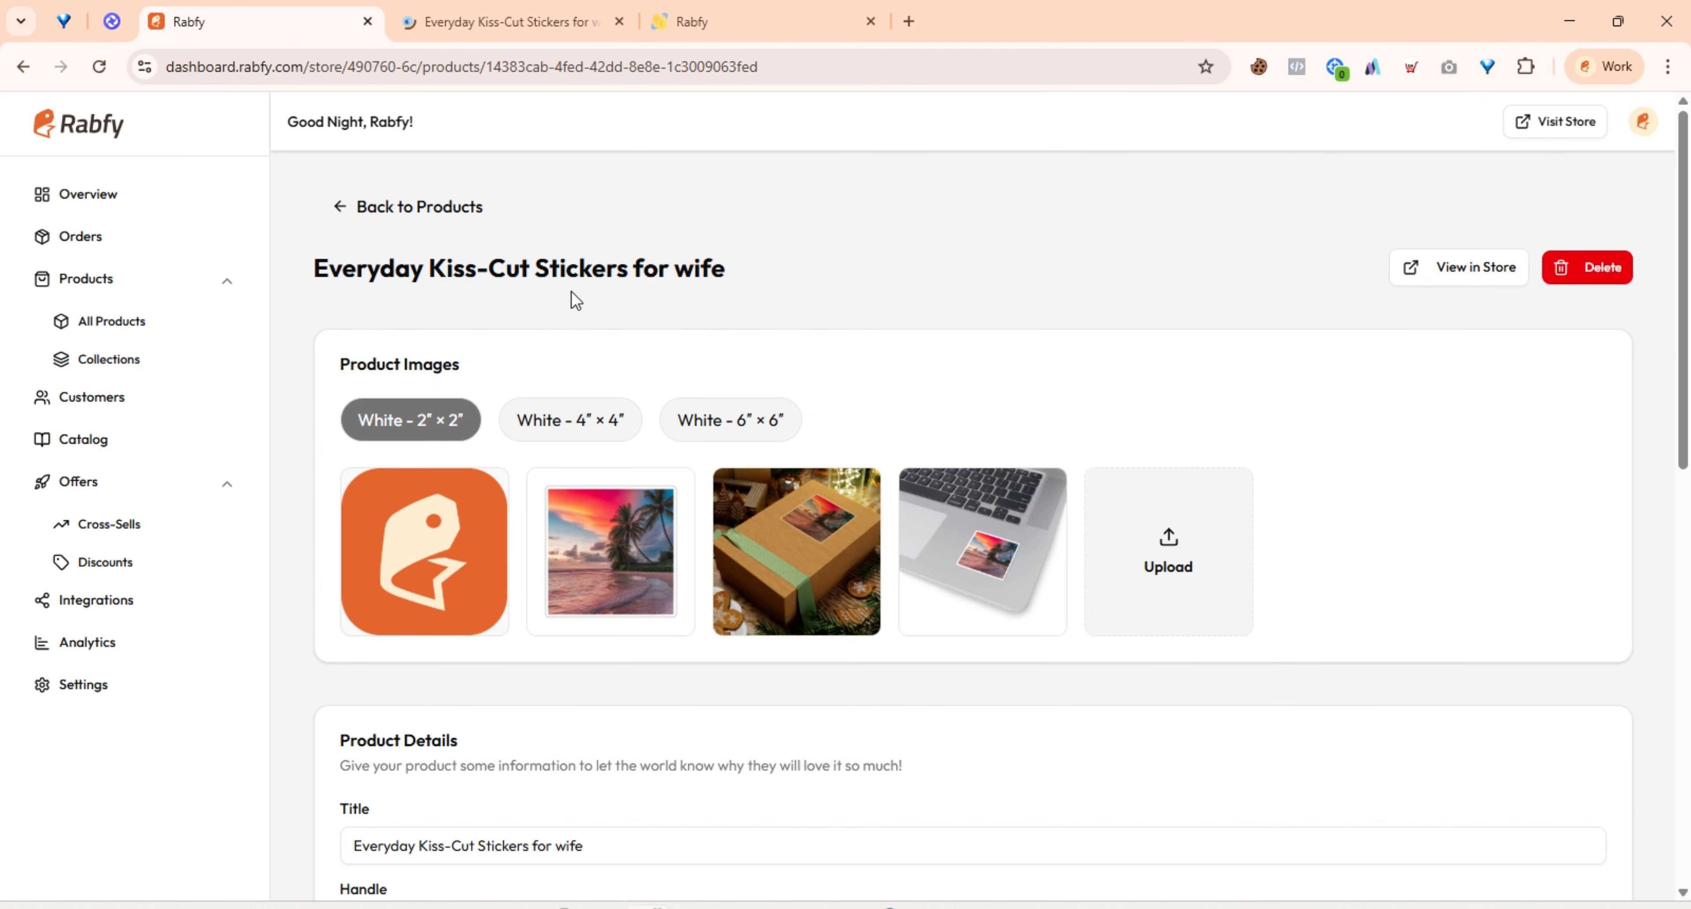
scroll(1111, 278, down, 10)
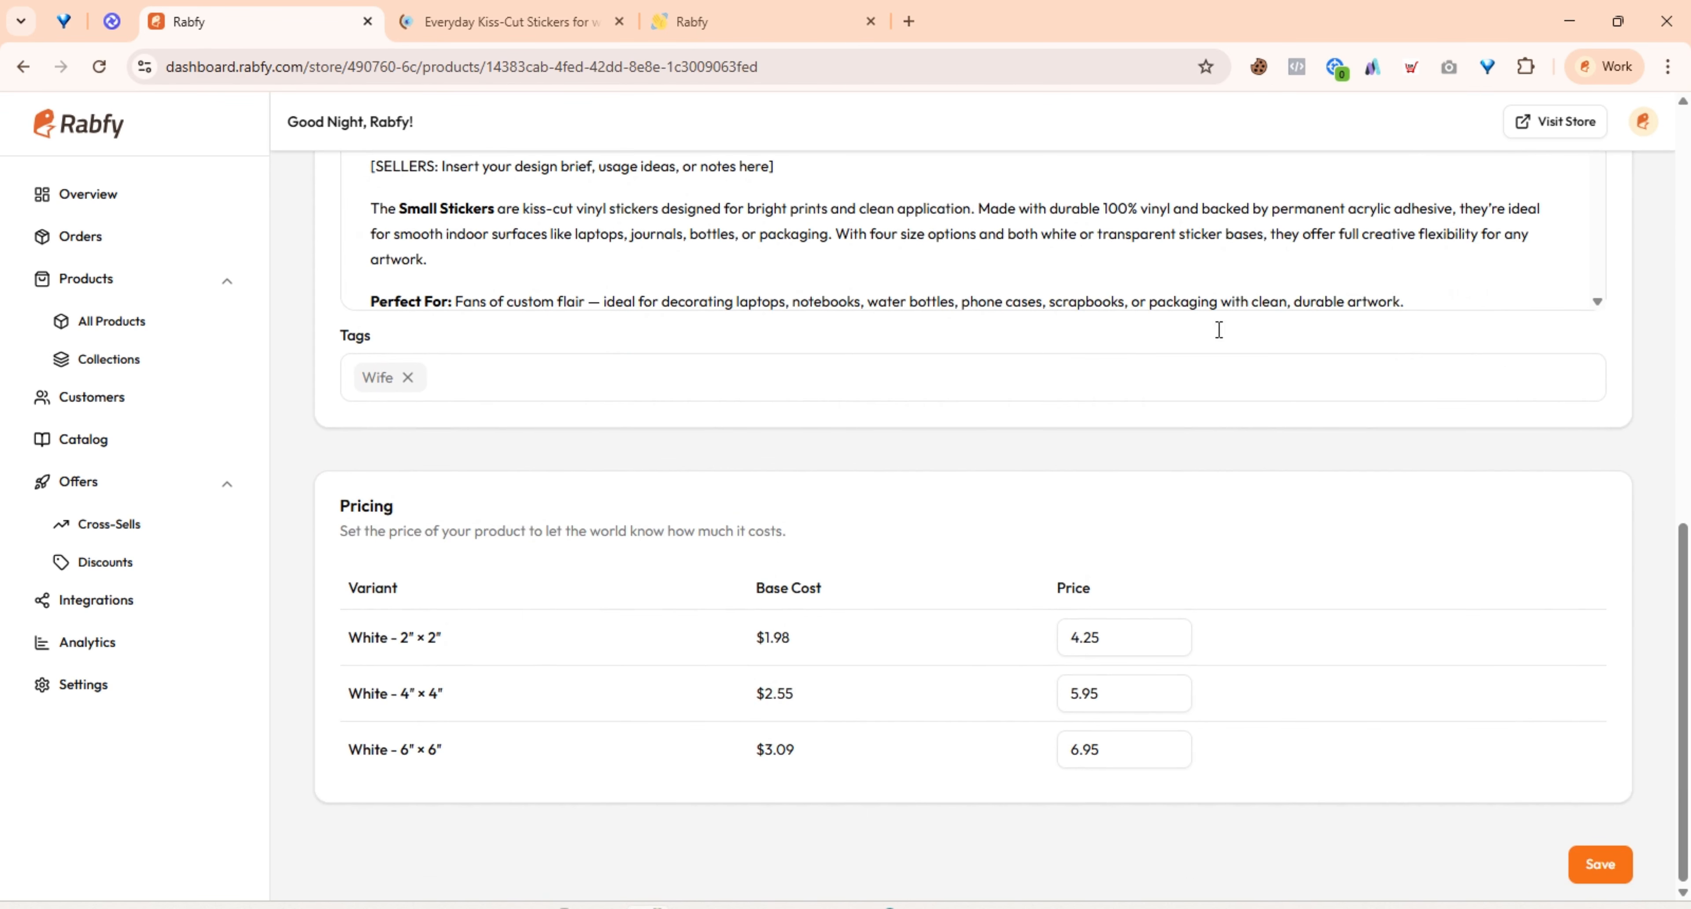
scroll(1574, 596, up, 10)
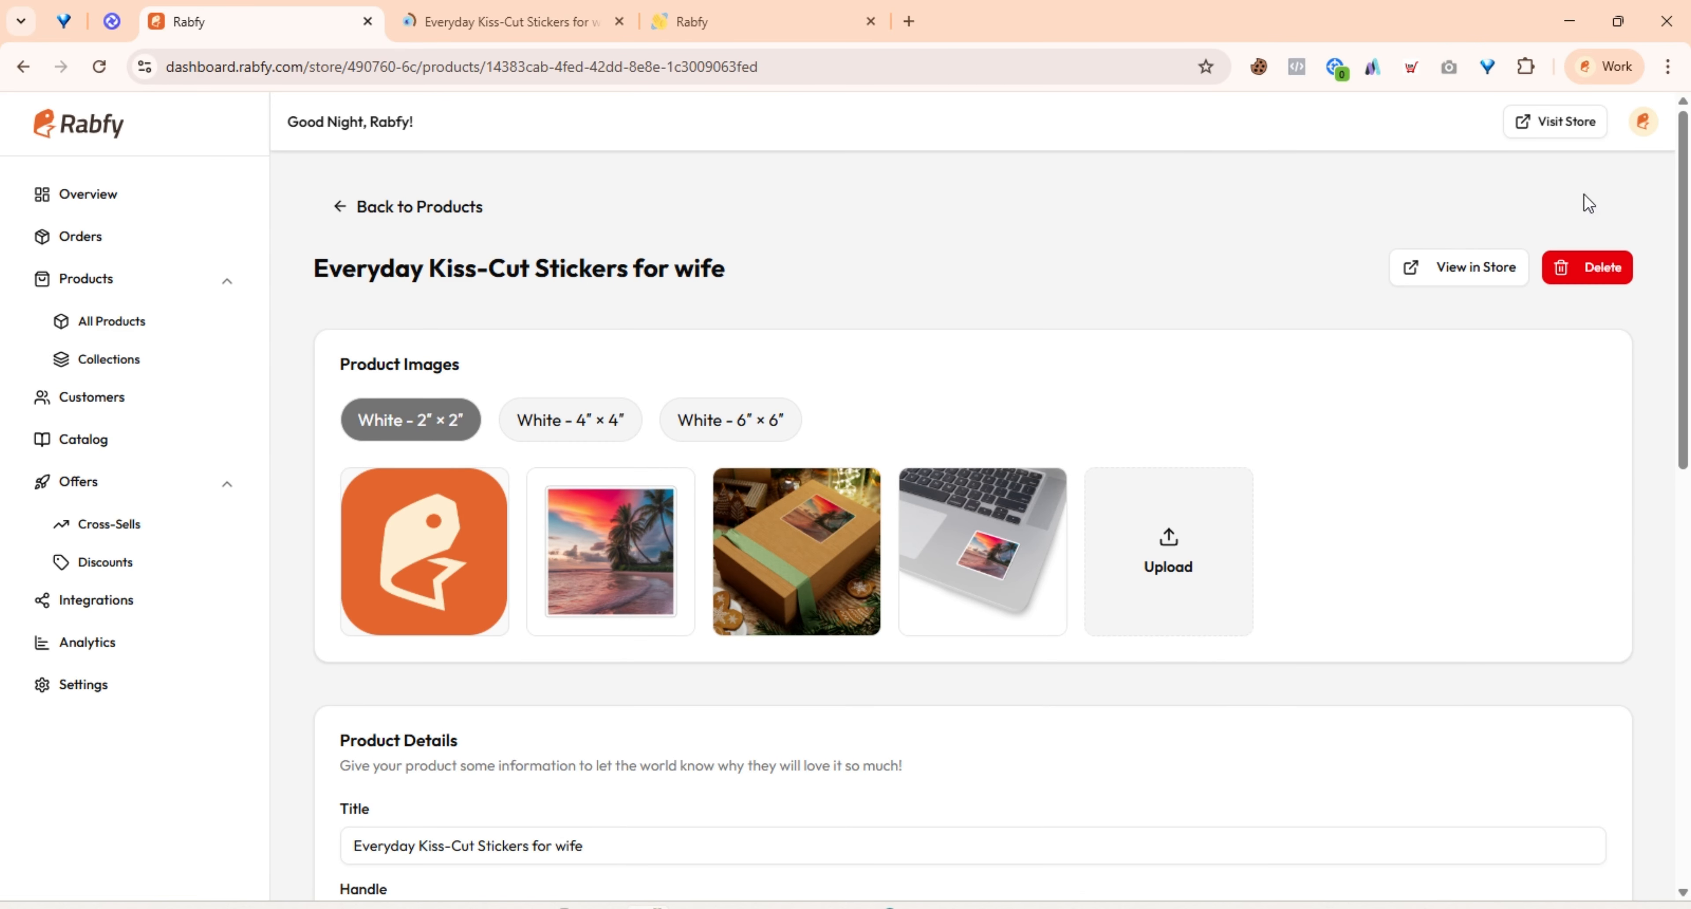
- Bring up the sticker product's delete confirmation, cancel it and go back to the products list
click(1587, 271)
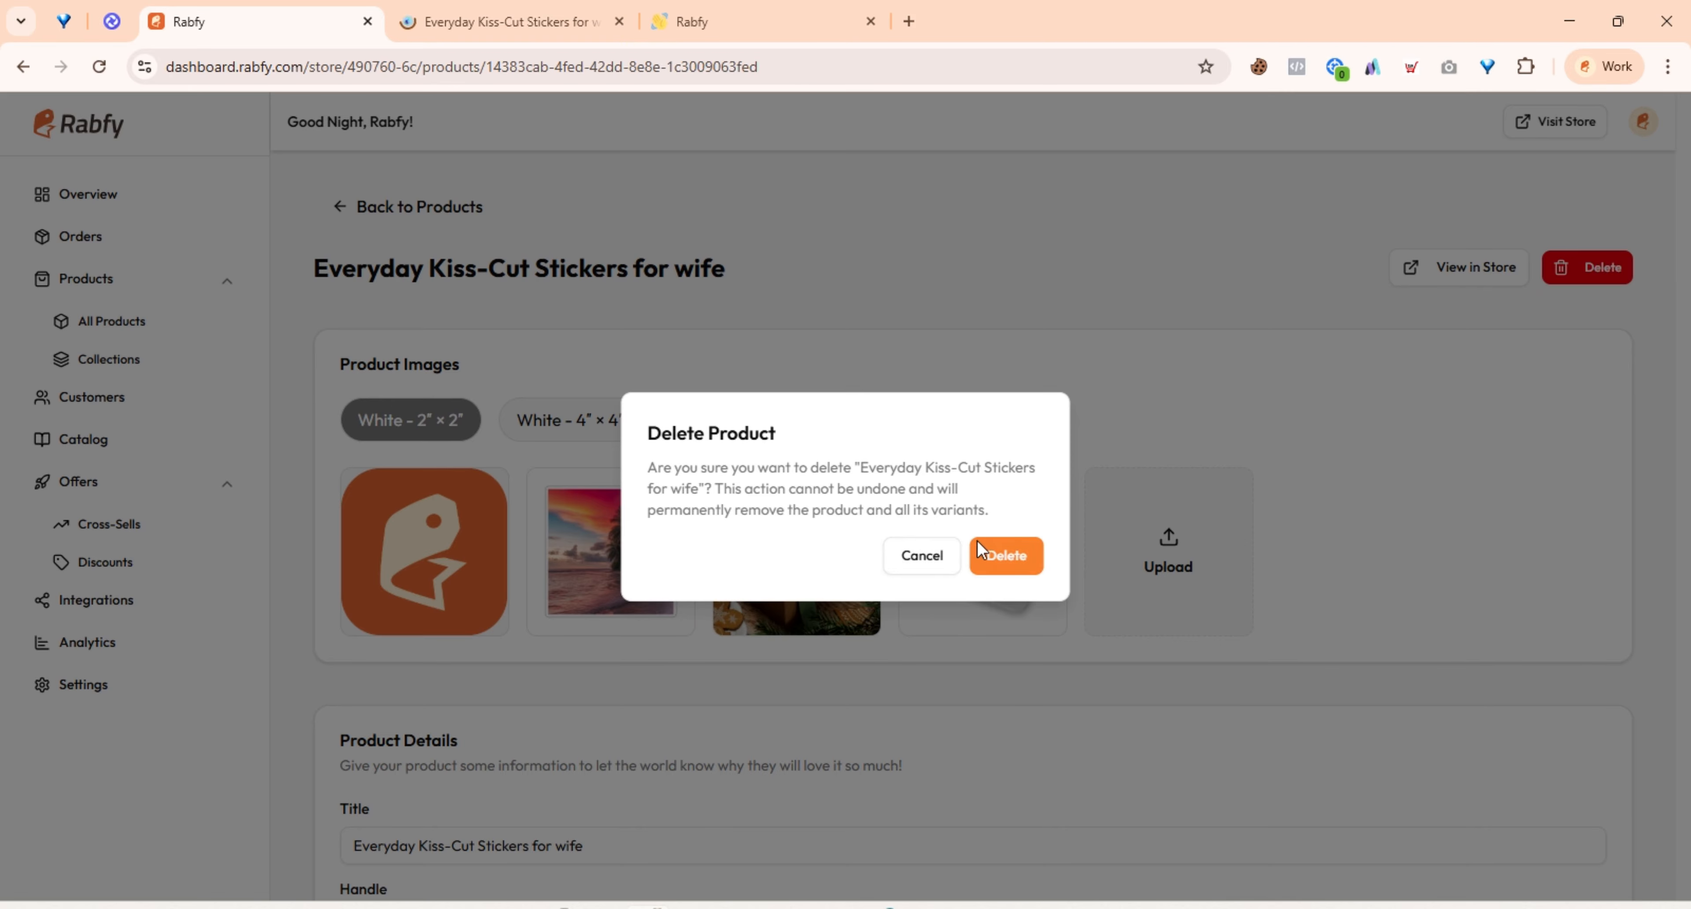
click(941, 558)
click(352, 216)
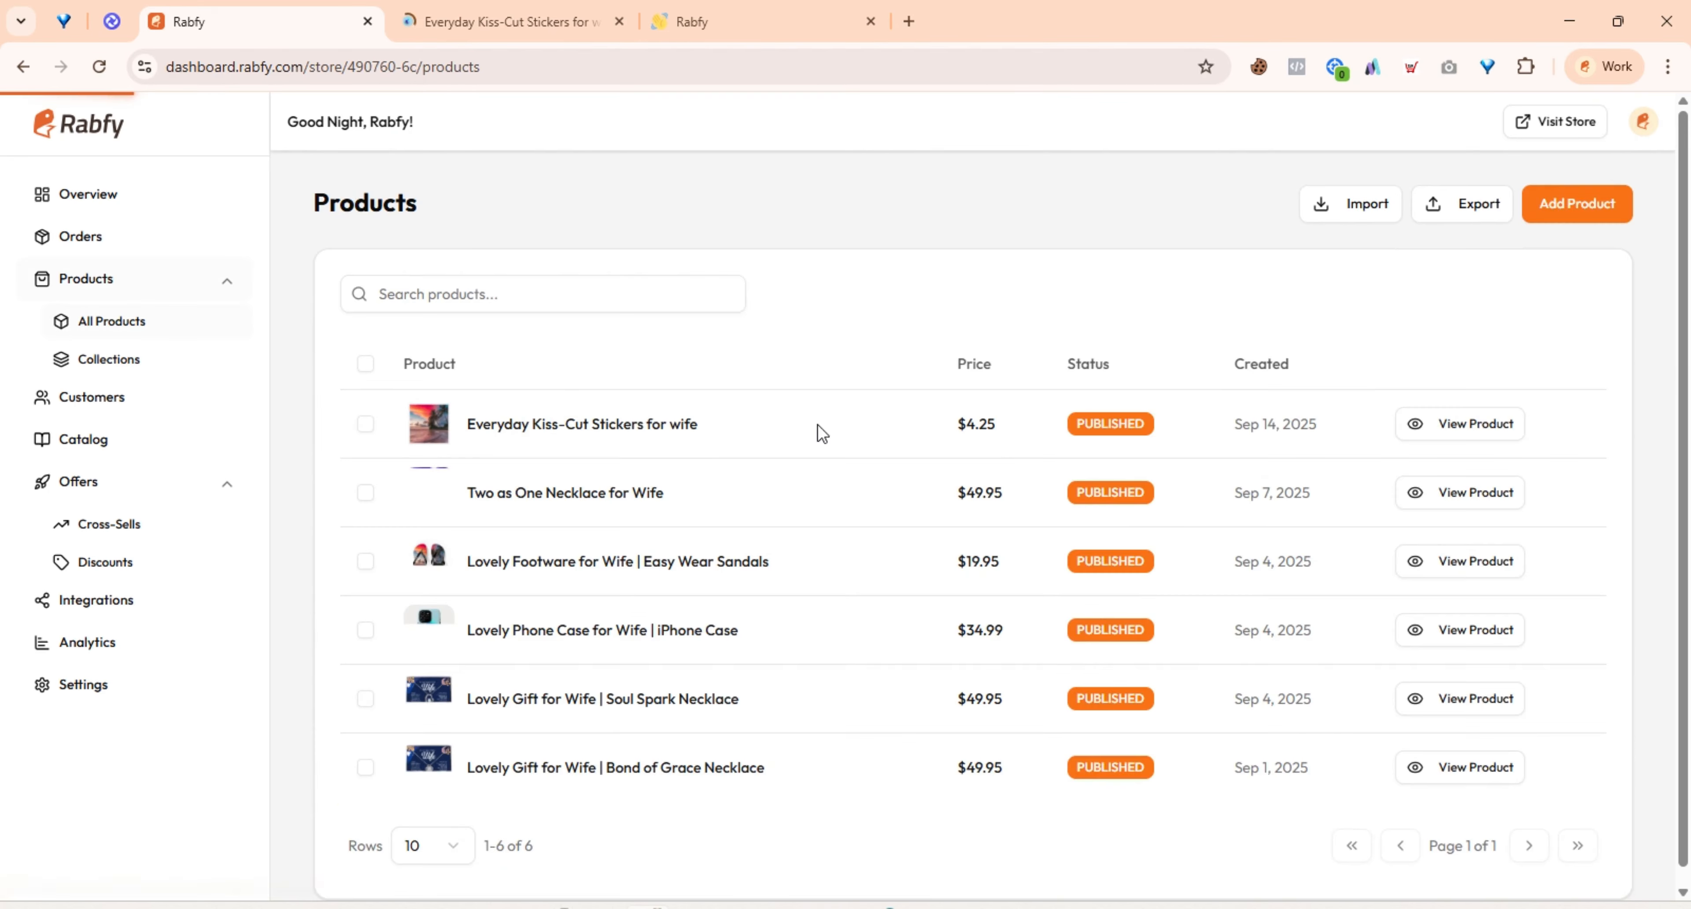